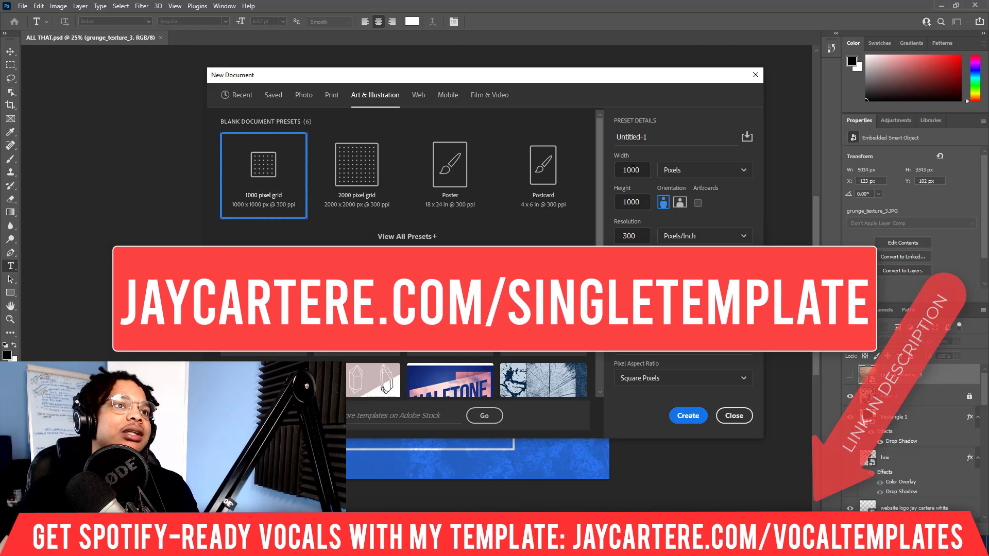
- Create a 3000 × 3000 px document named 'Single Test'
click(628, 170)
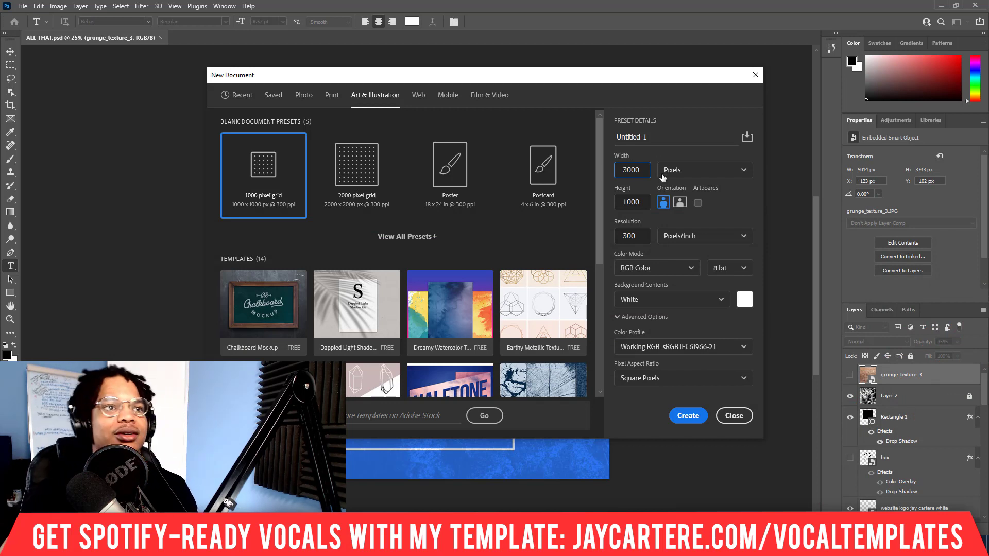
click(626, 202)
text(3000)
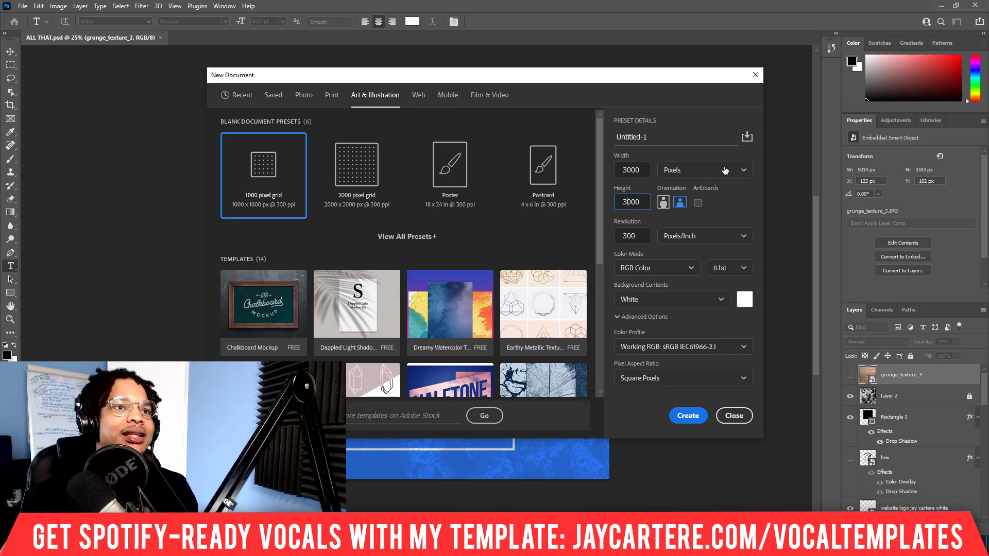
click(652, 137)
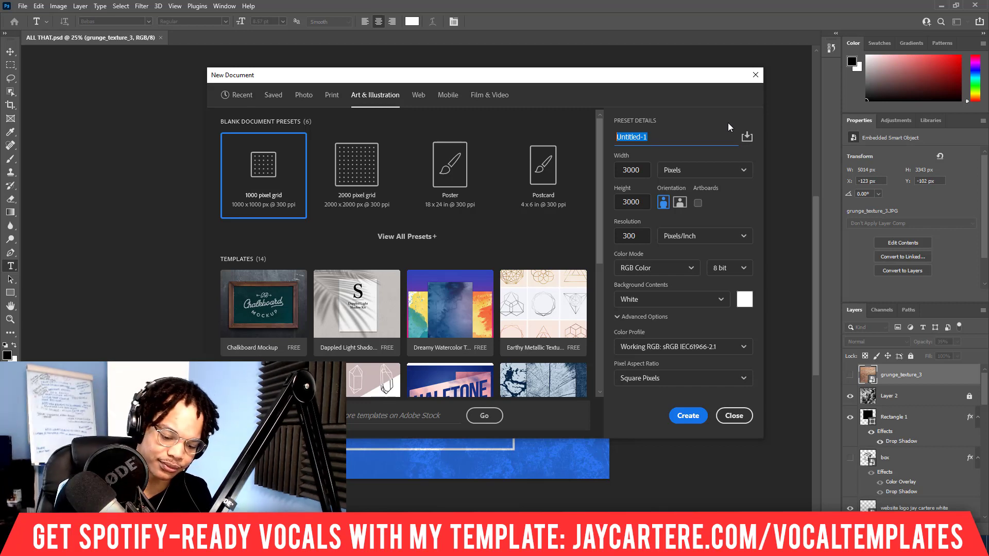
text(Single)
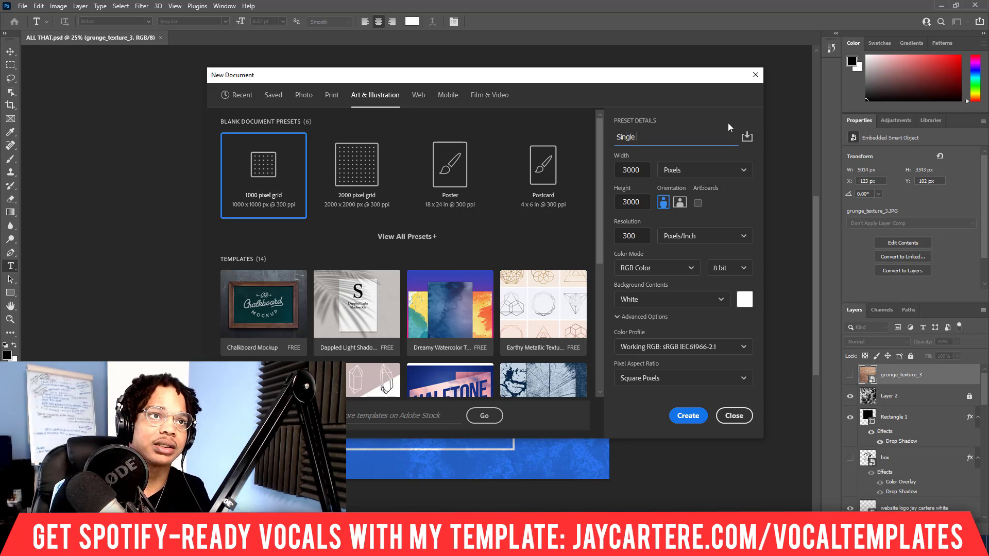
text( Test)
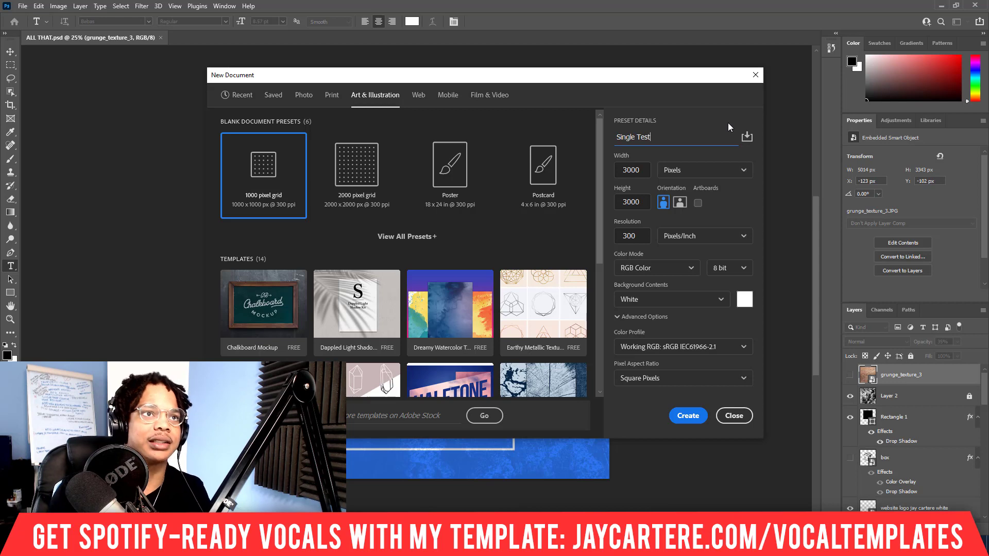
click(689, 419)
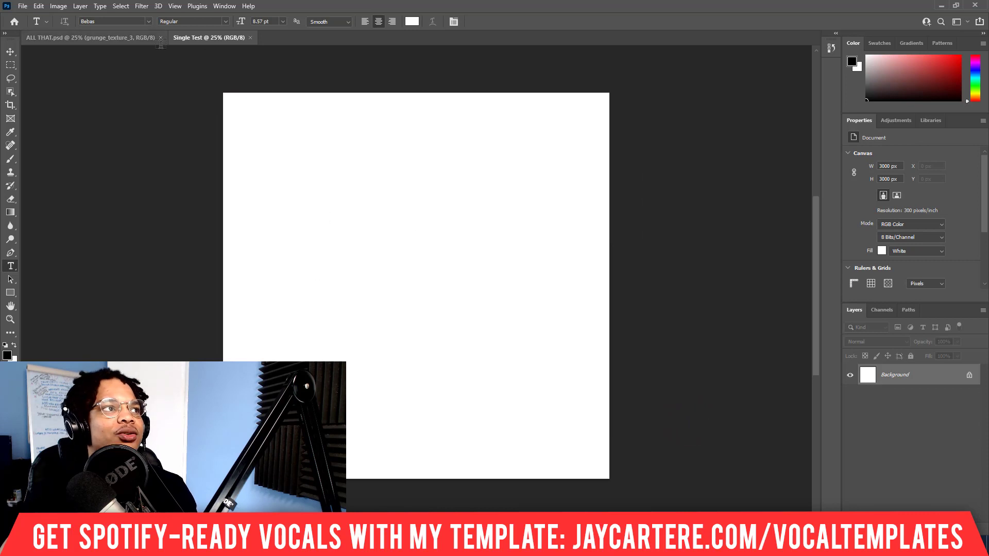
- After checking the ALL THAT reference, convert the locked Background into an editable Layer 0
click(104, 39)
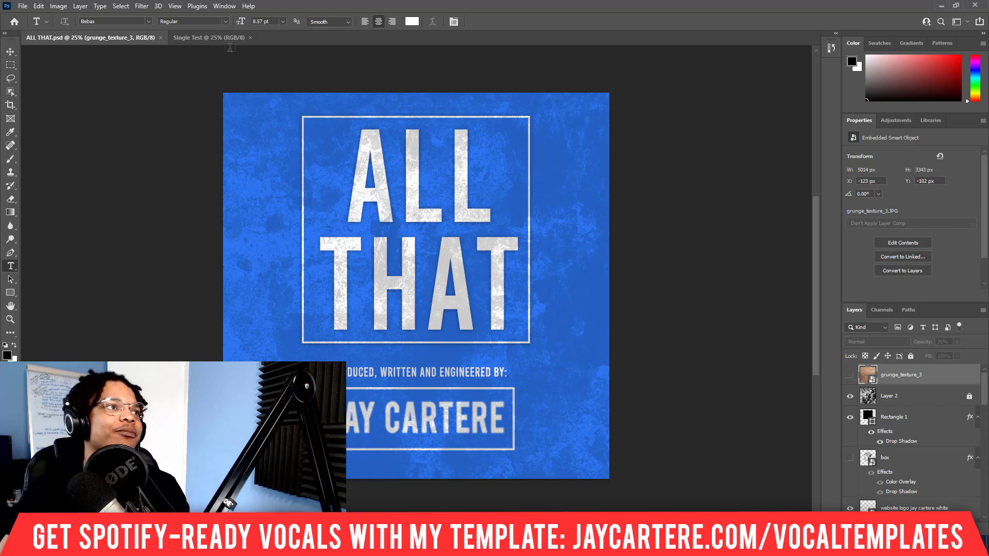
click(213, 39)
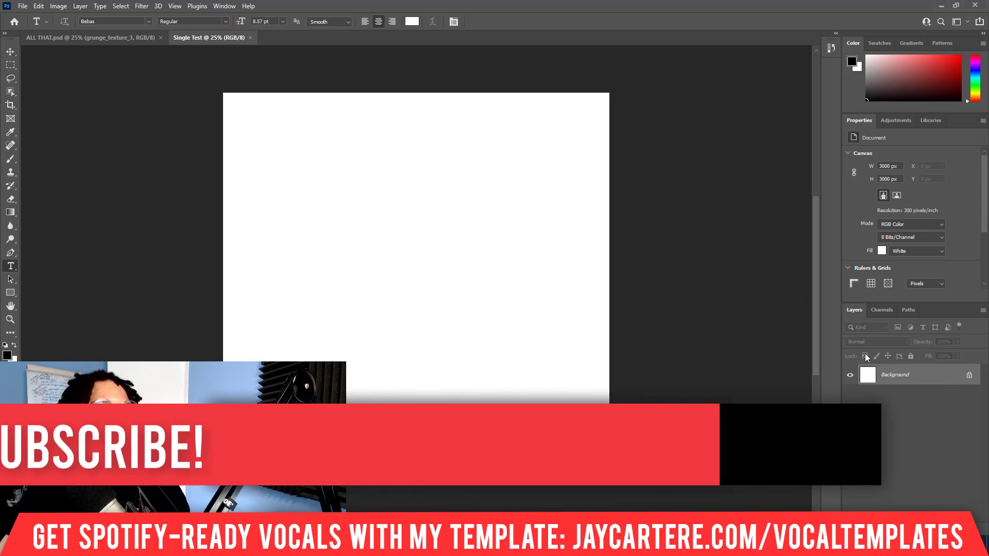
right_click(947, 374)
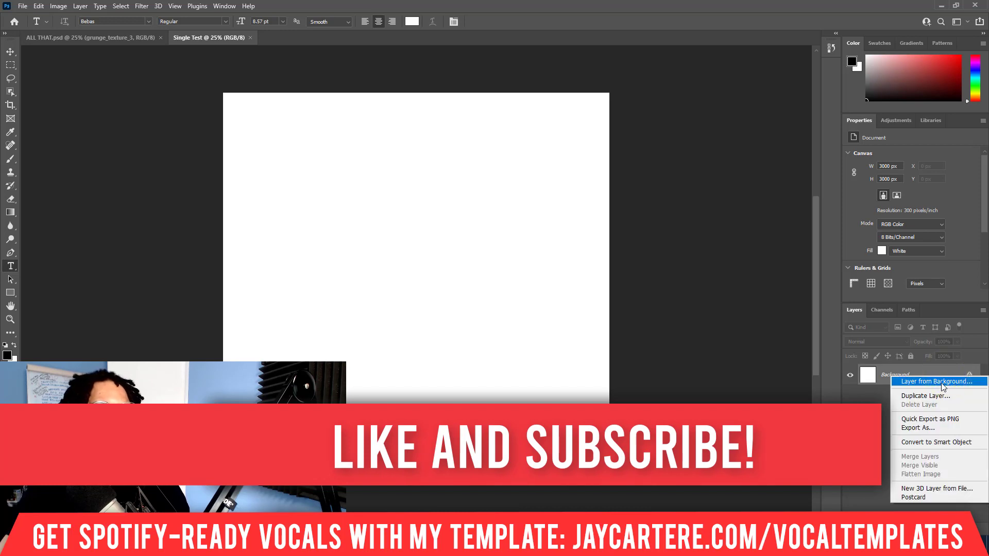
click(942, 382)
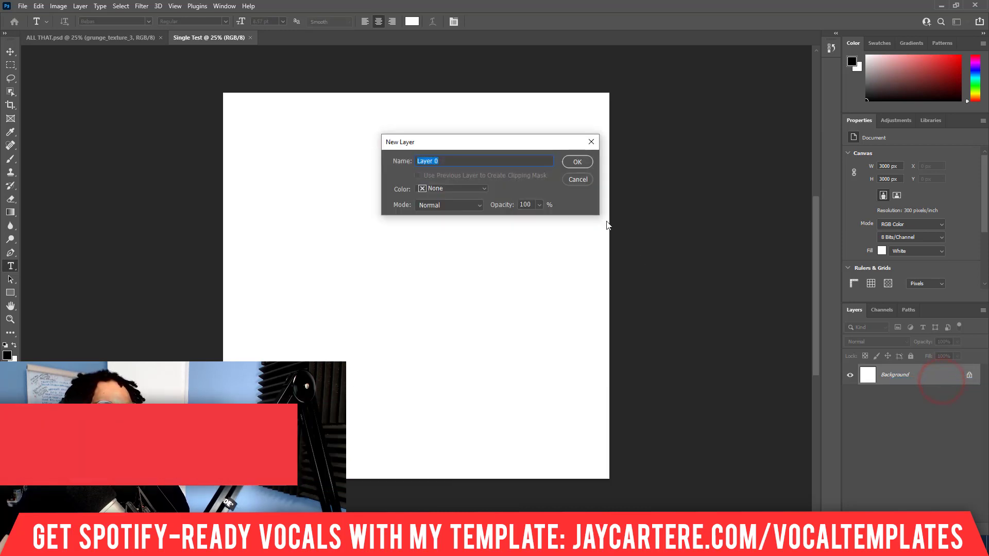
click(577, 162)
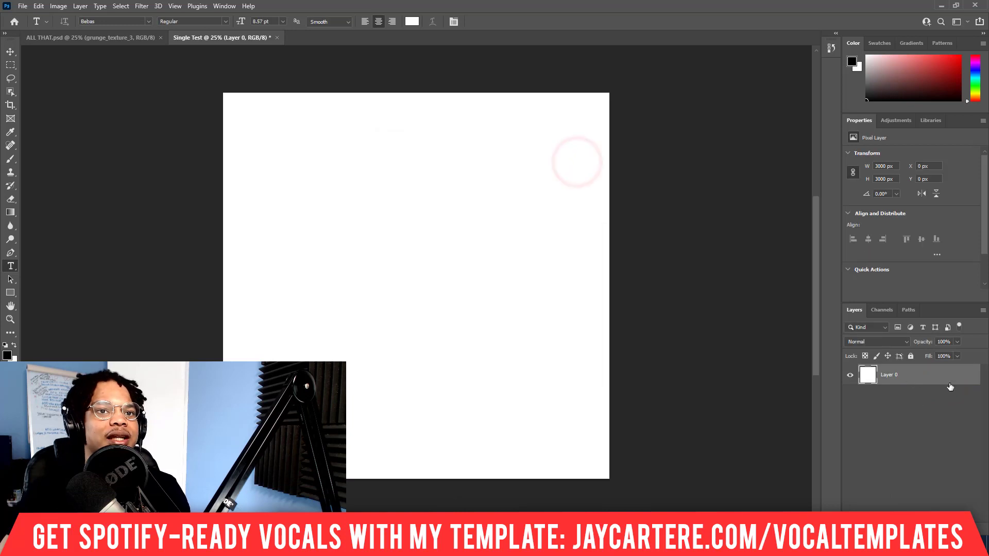
click(932, 406)
click(914, 374)
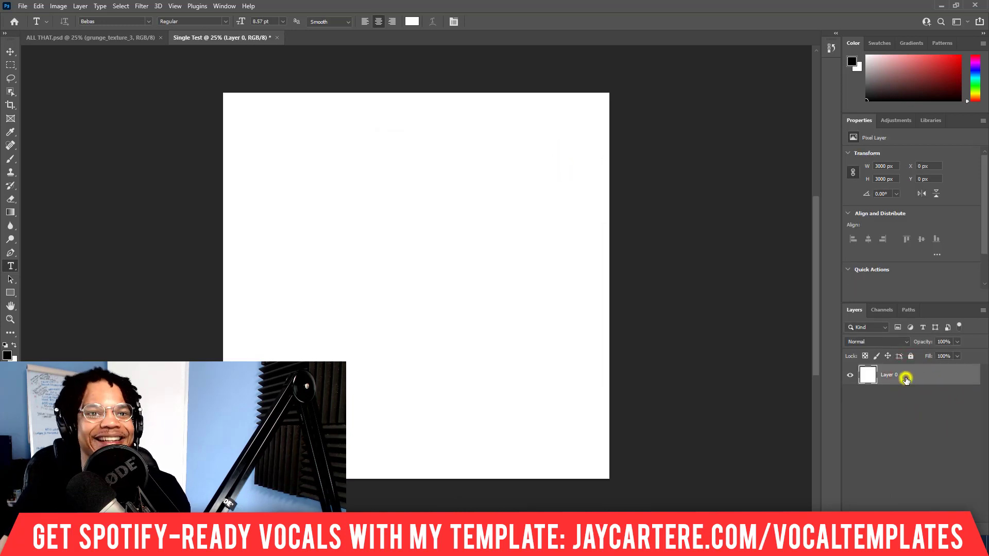
right_click(906, 380)
- Apply a red #ef3232 Color Overlay to Layer 0 so the canvas turns solid red
click(819, 110)
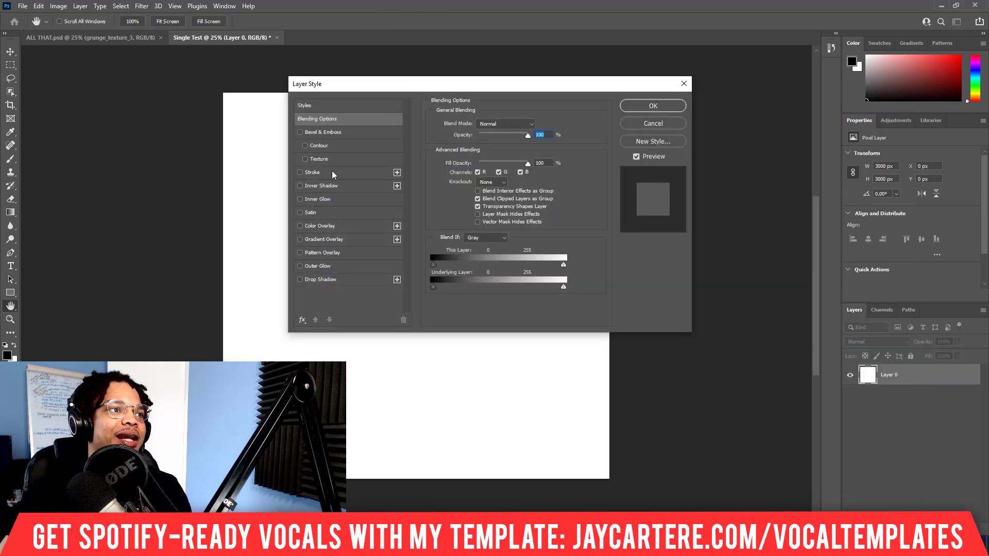
click(329, 226)
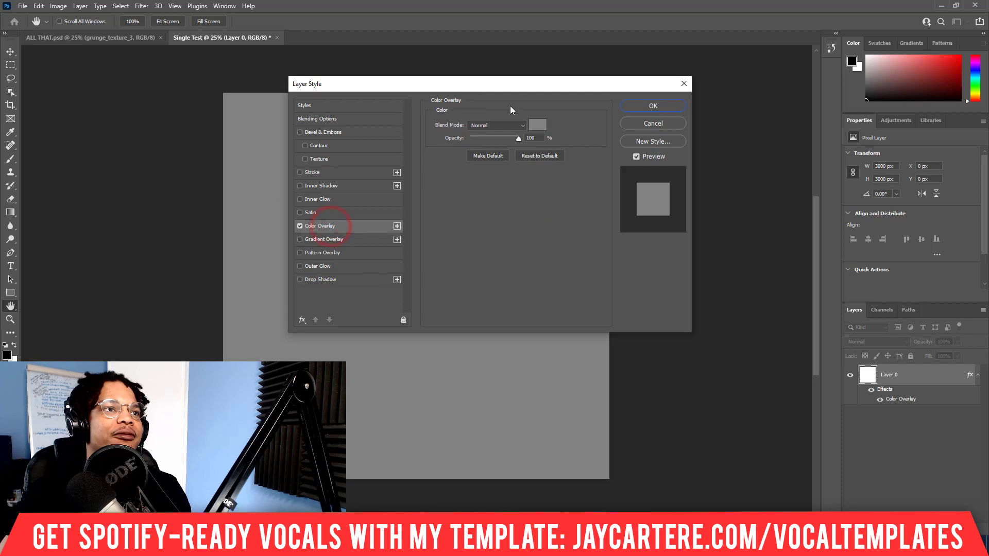
click(538, 125)
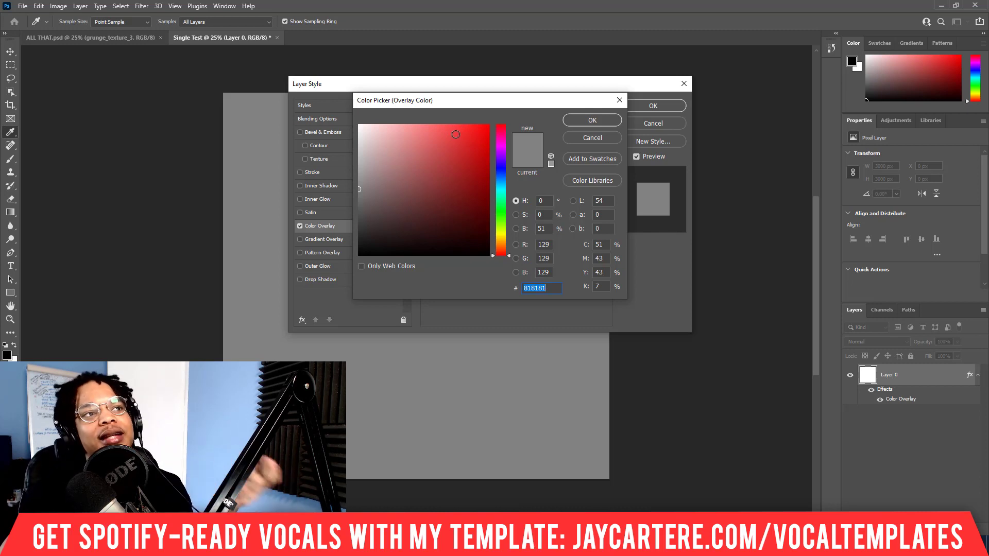
click(456, 135)
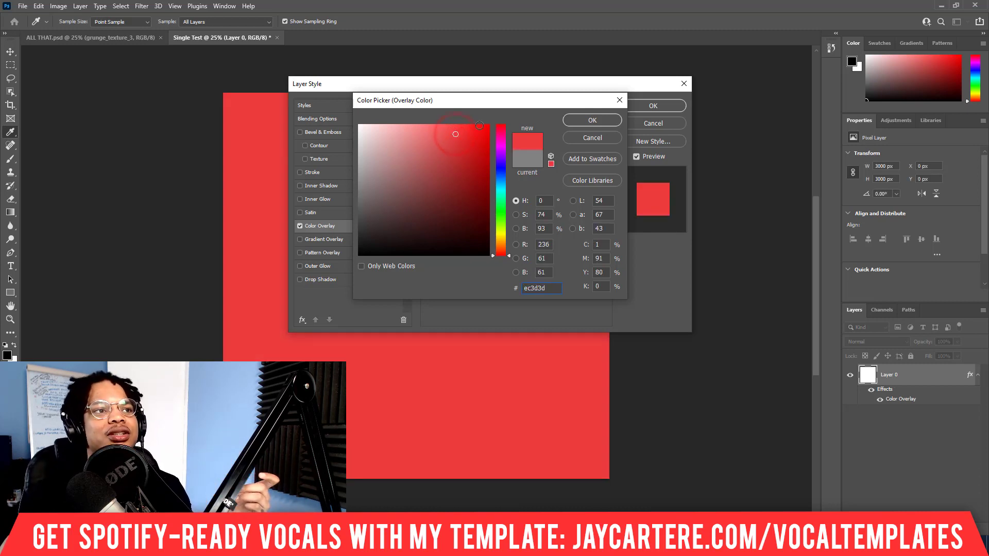
drag(531, 100, 568, 142)
click(559, 87)
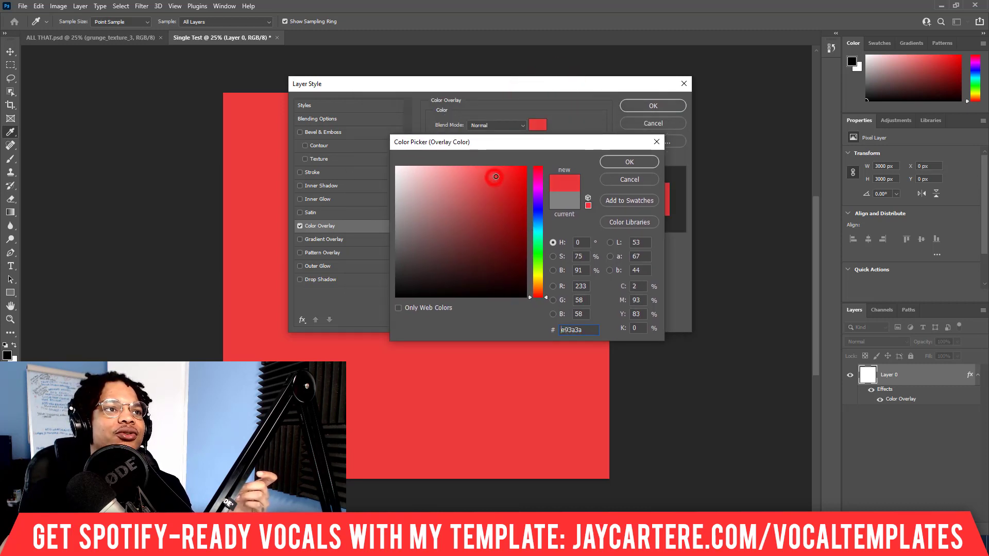
click(481, 174)
click(499, 174)
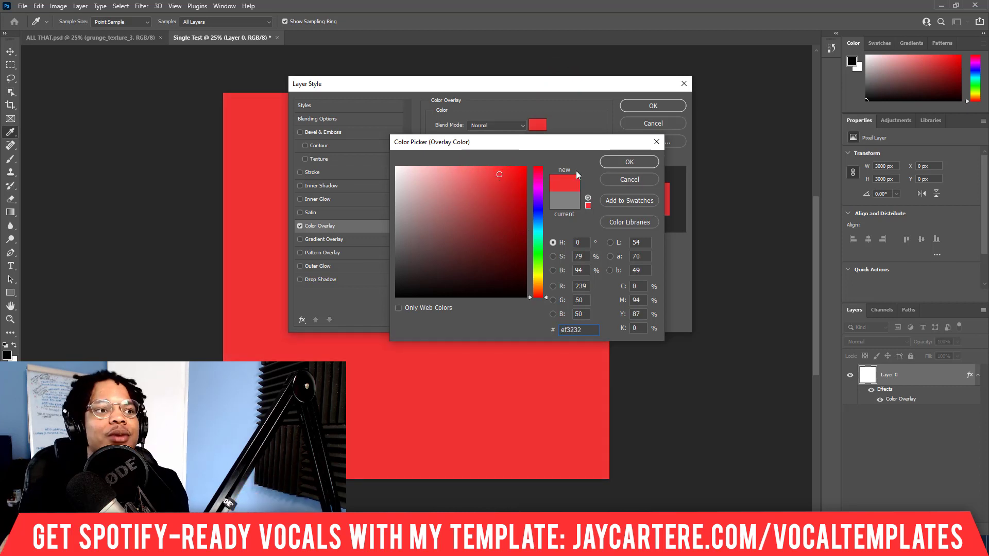
click(618, 163)
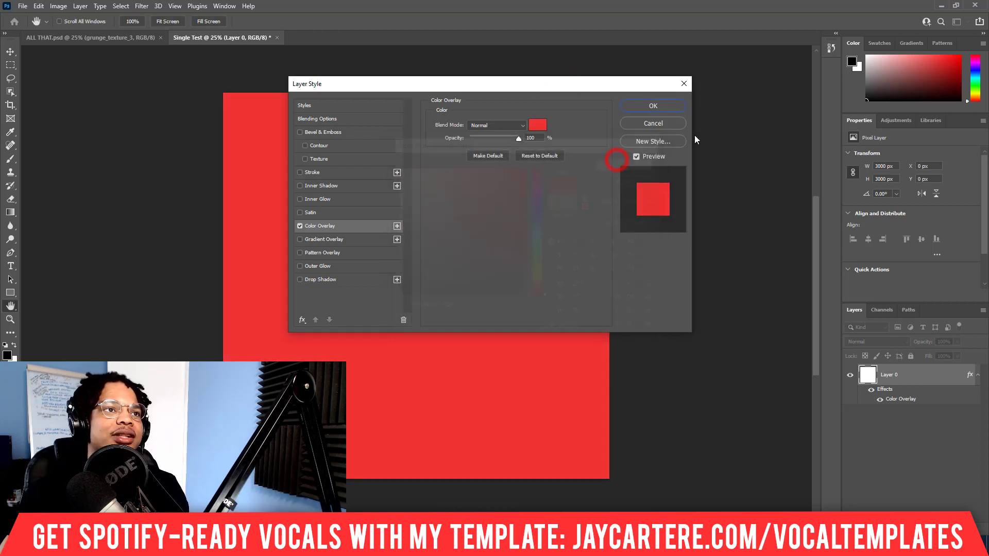
click(654, 106)
key(t)
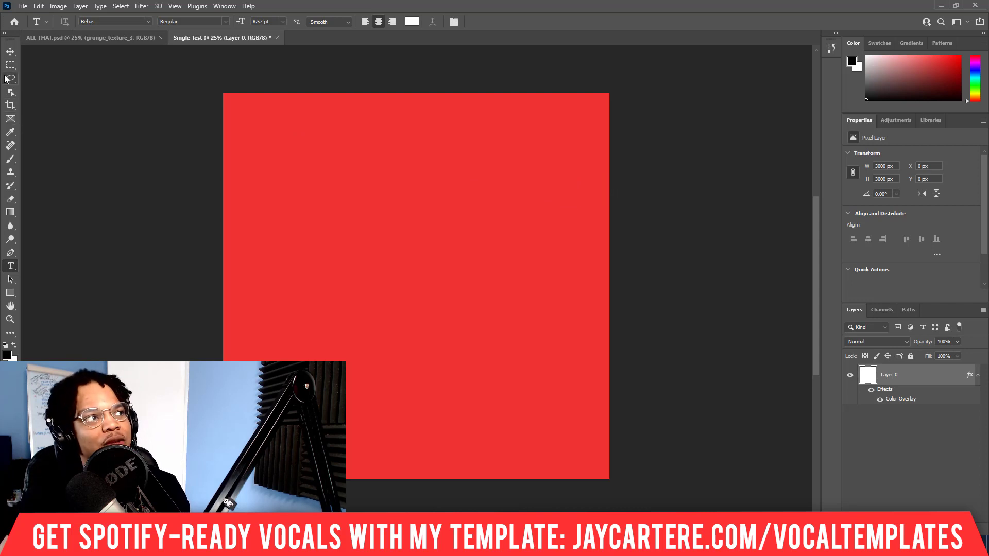
- Draw a black rectangle, about 1466 × 522 px, near the bottom centre of the canvas
click(10, 292)
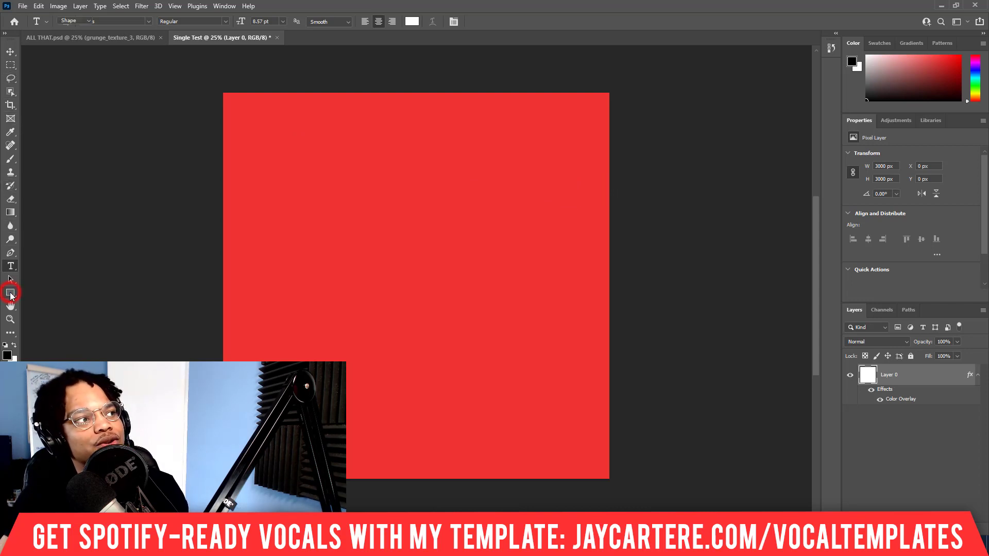
click(66, 294)
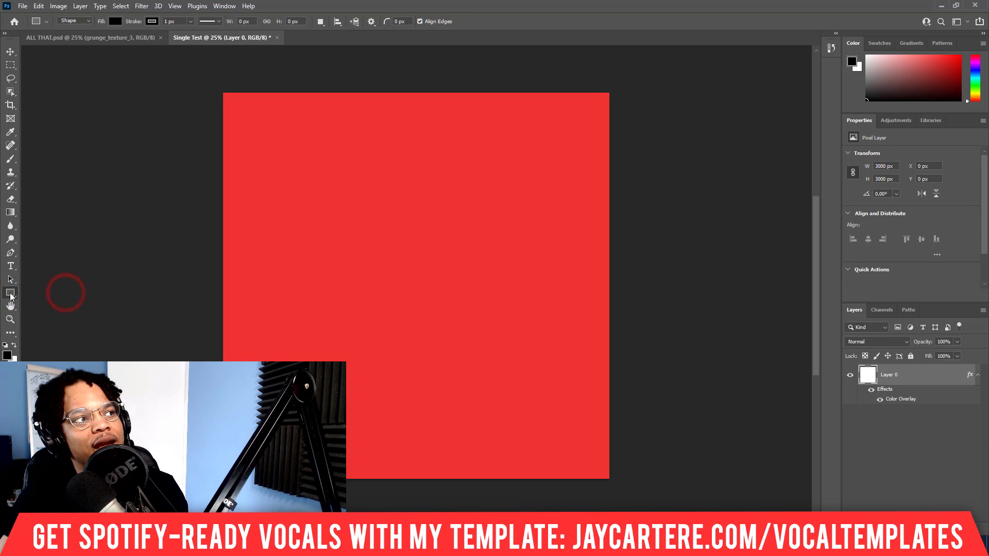
click(95, 38)
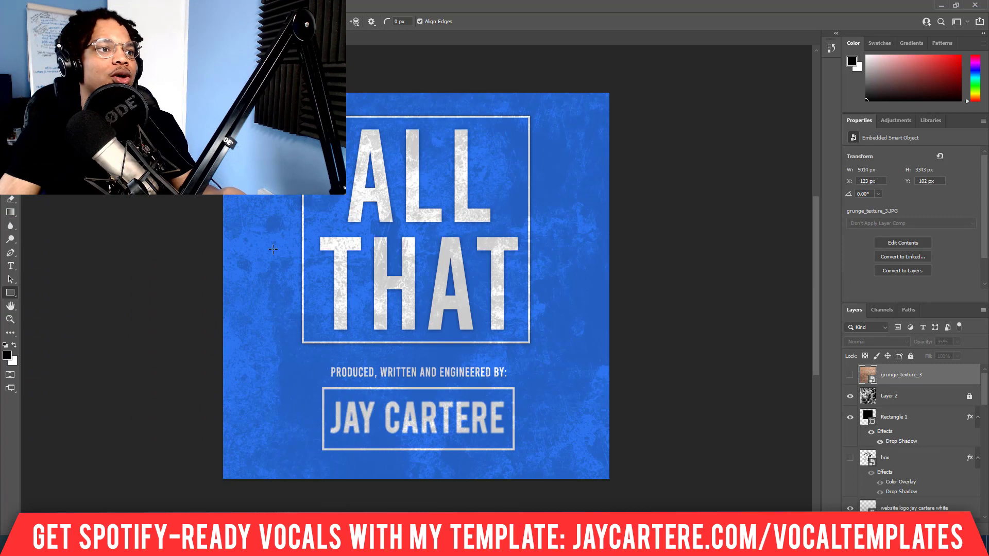
key(ctrl+Tab)
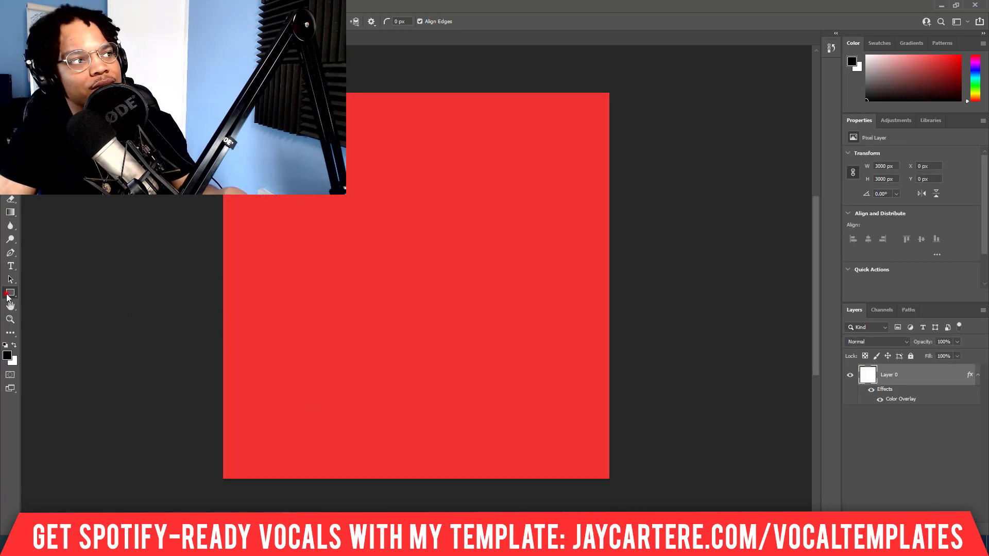
click(8, 297)
click(55, 292)
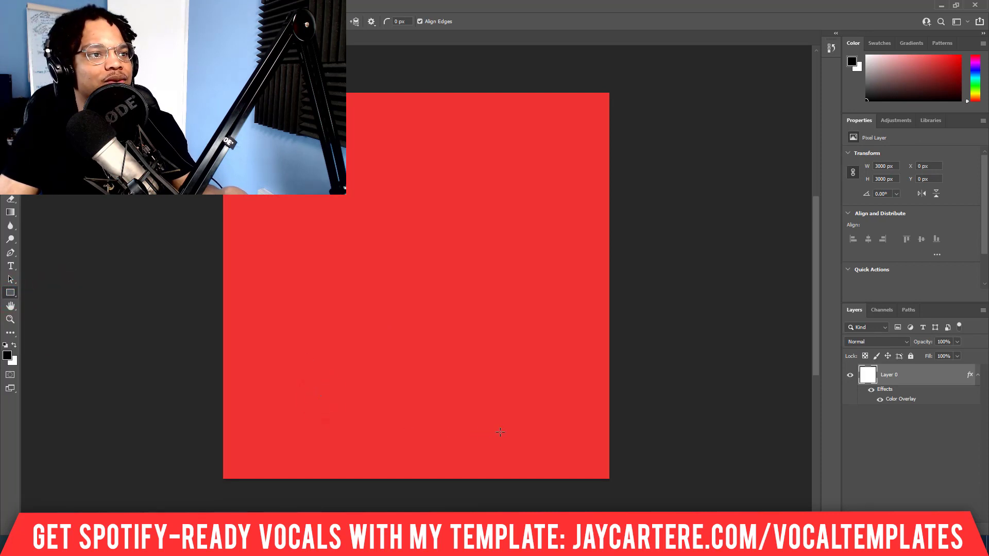
drag(321, 396, 510, 463)
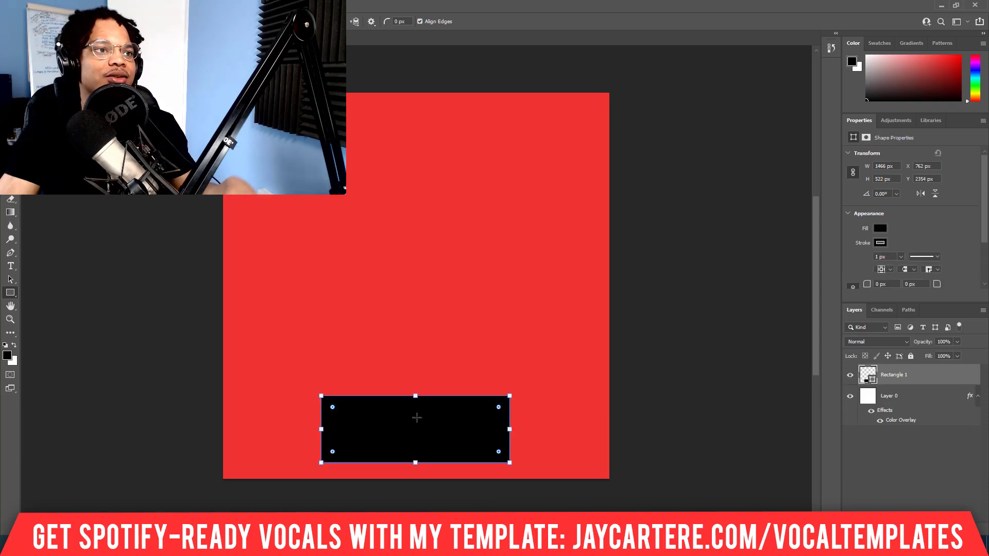
- Set Rectangle 1's fill opacity to 0 and add a white #ffffff stroke
right_click(906, 380)
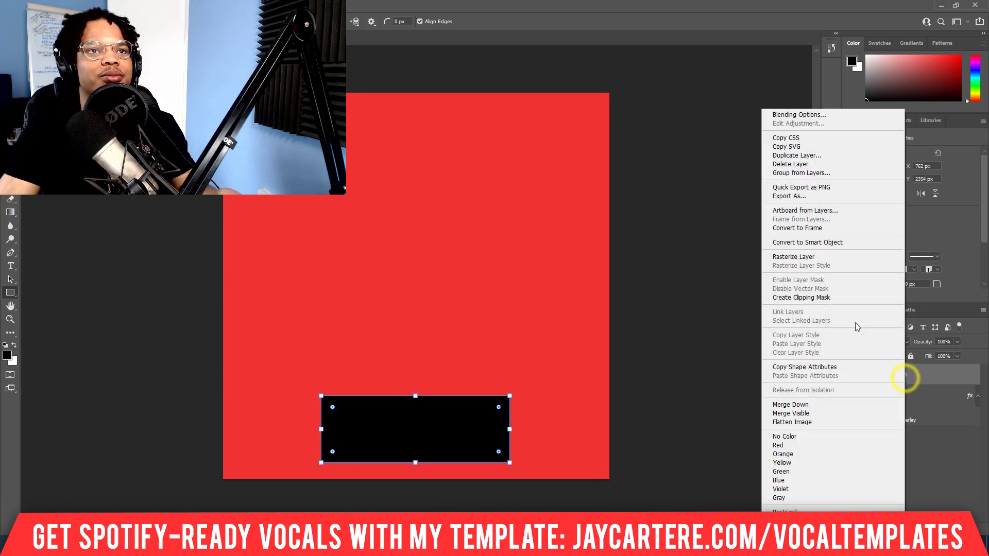
click(814, 114)
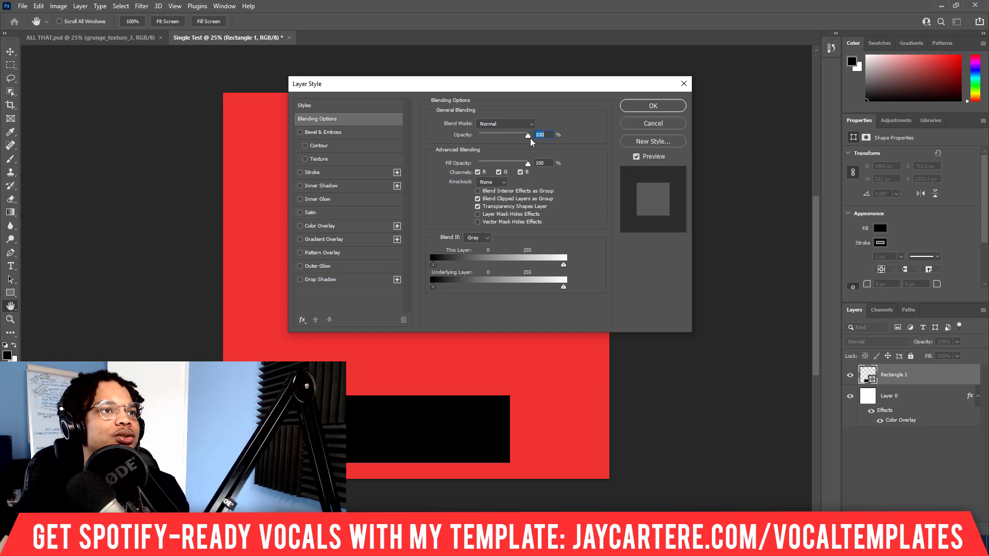
drag(529, 163, 471, 166)
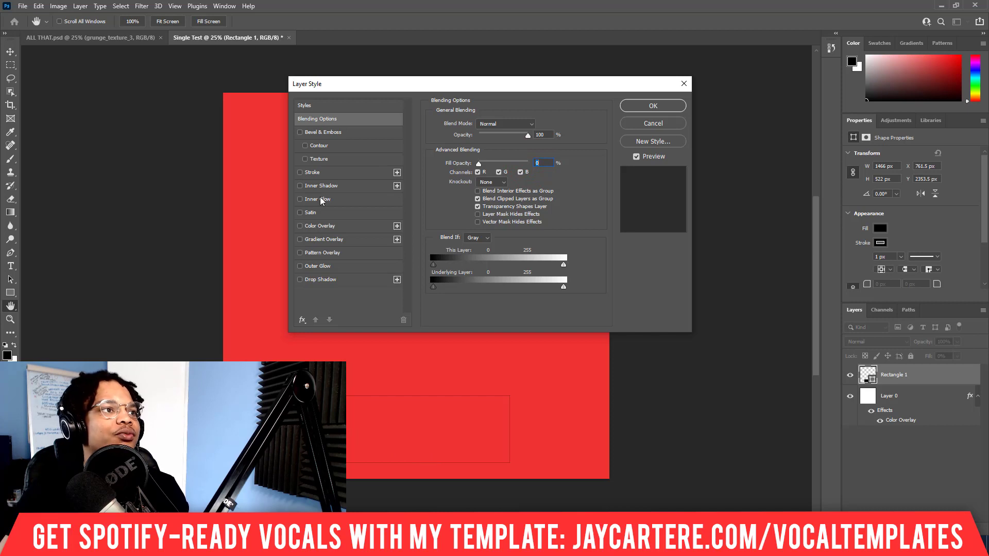
click(318, 177)
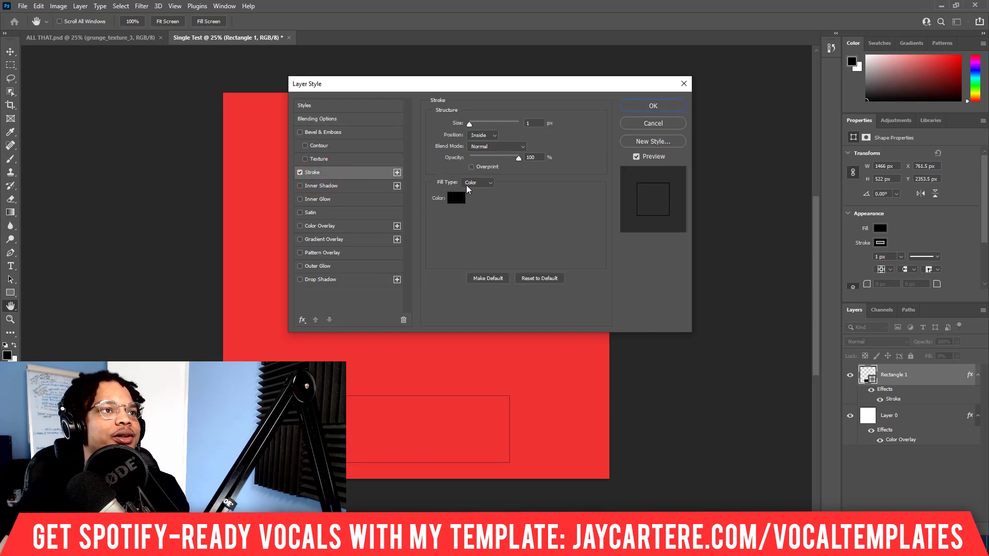
click(456, 199)
text(ffffff)
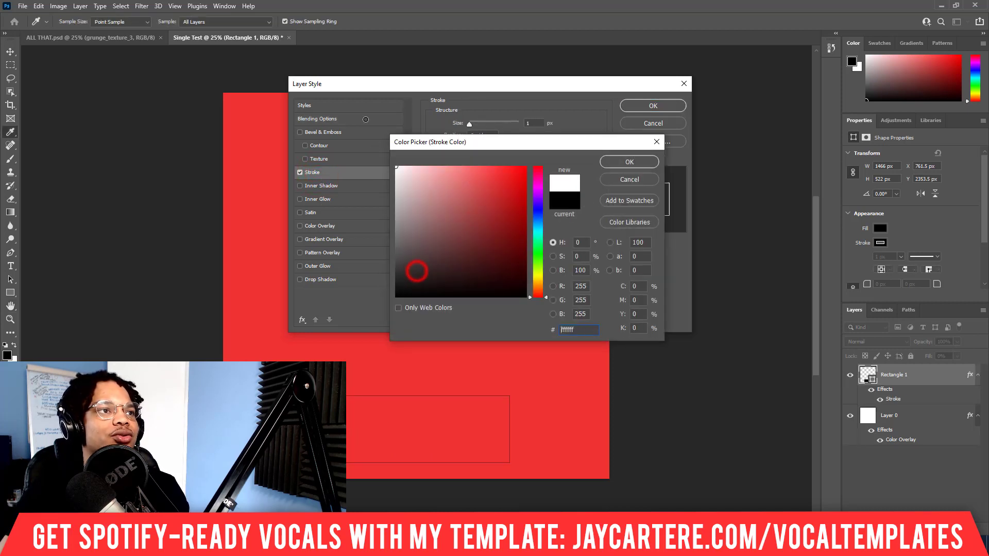
click(607, 162)
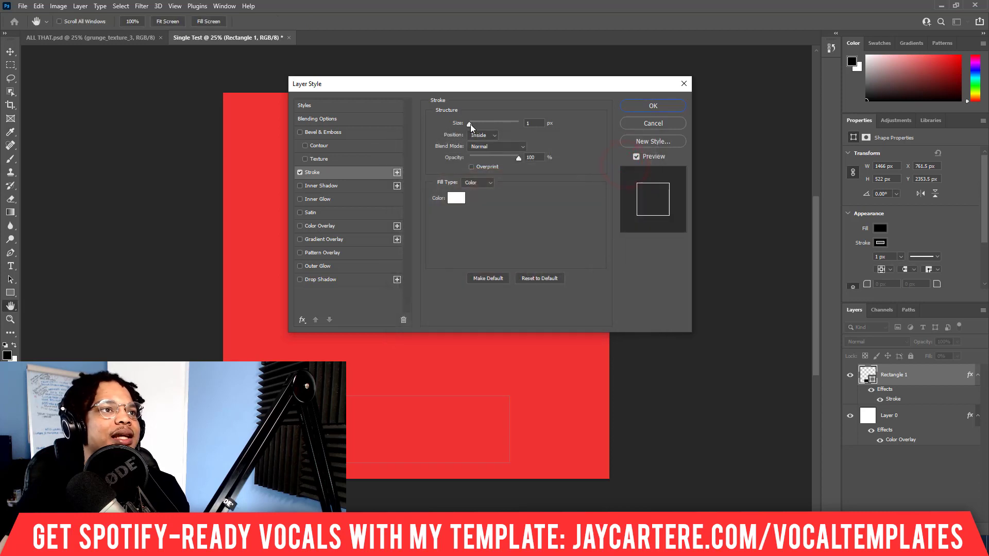
- Make the stroke 20 px wide and add a drop shadow to the box
drag(471, 125, 477, 132)
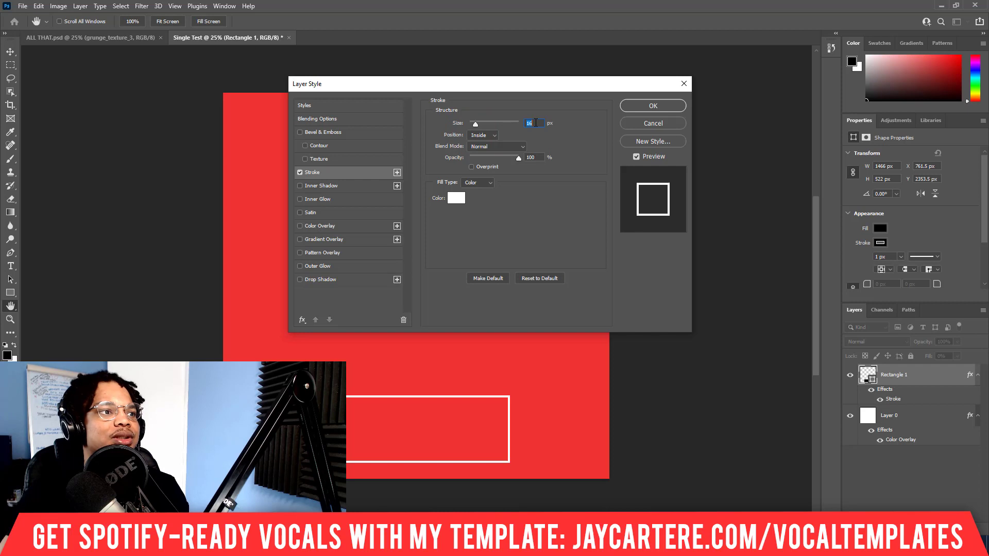
click(535, 123)
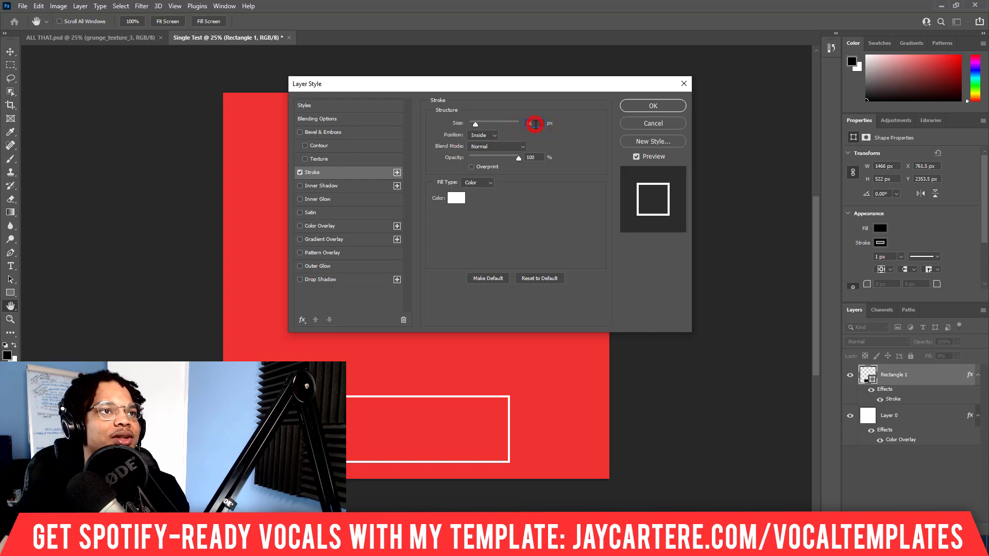
text(20)
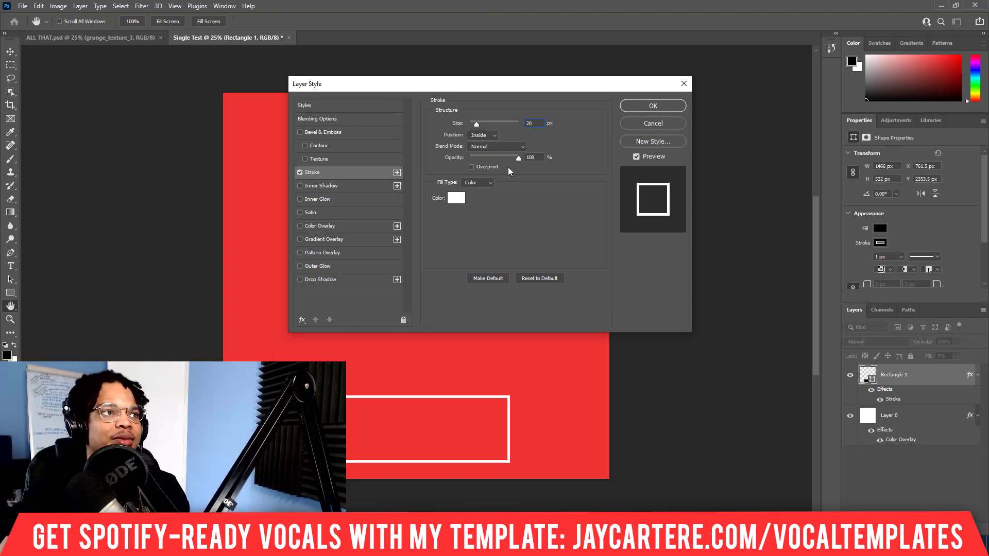
click(320, 282)
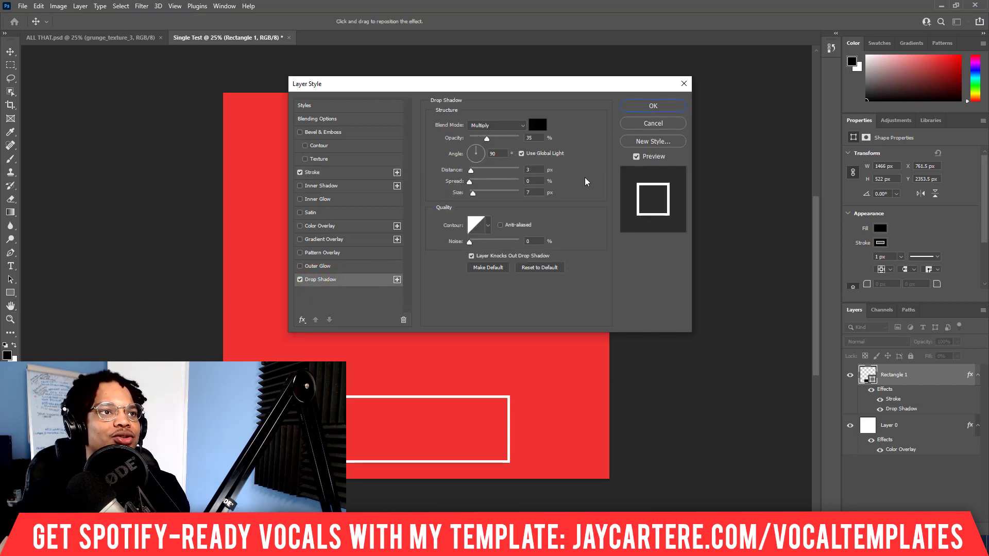
click(654, 106)
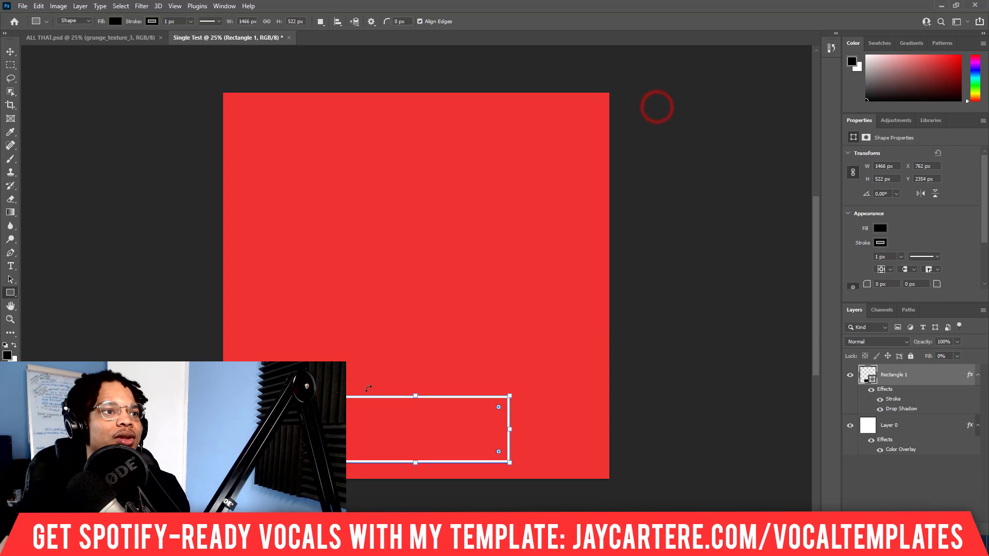
click(10, 51)
drag(387, 400, 377, 398)
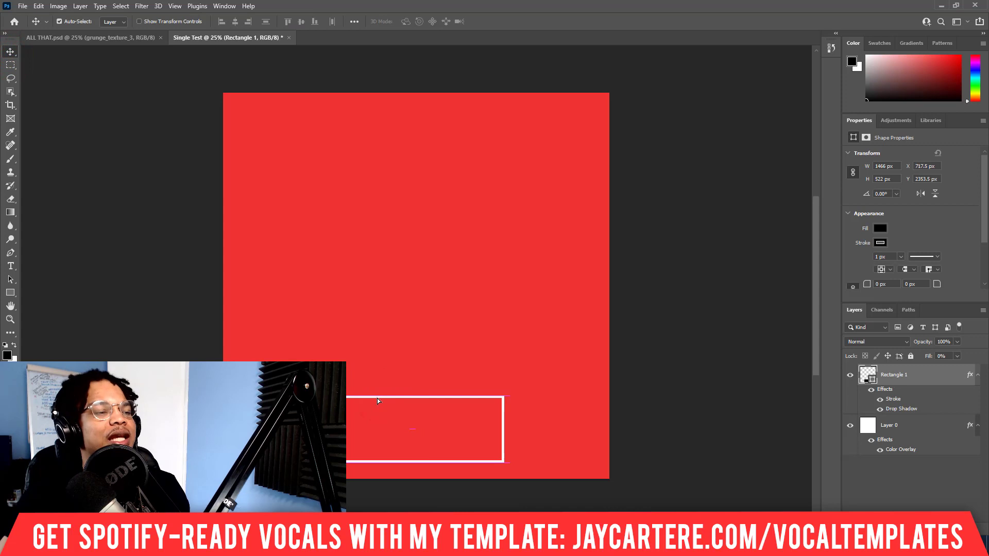
click(88, 39)
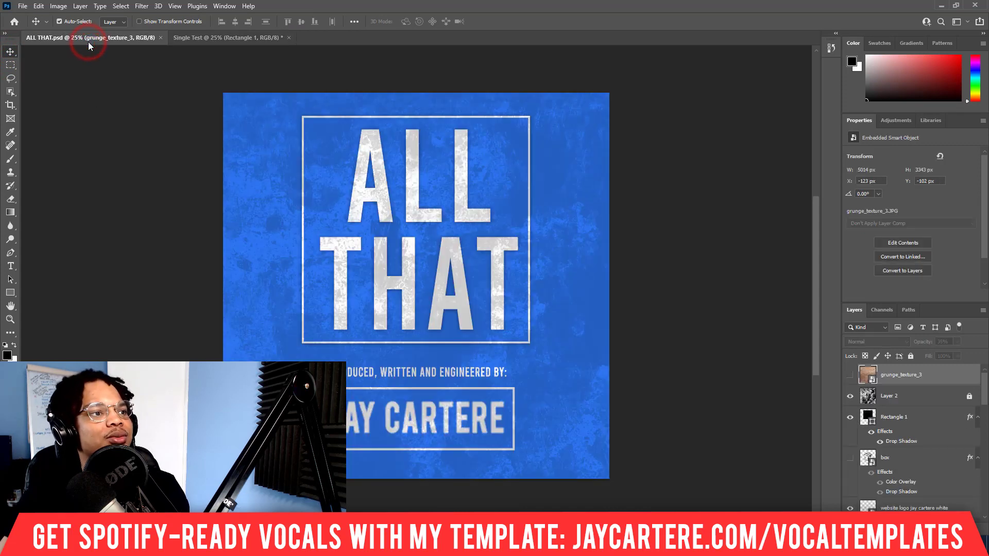
click(248, 39)
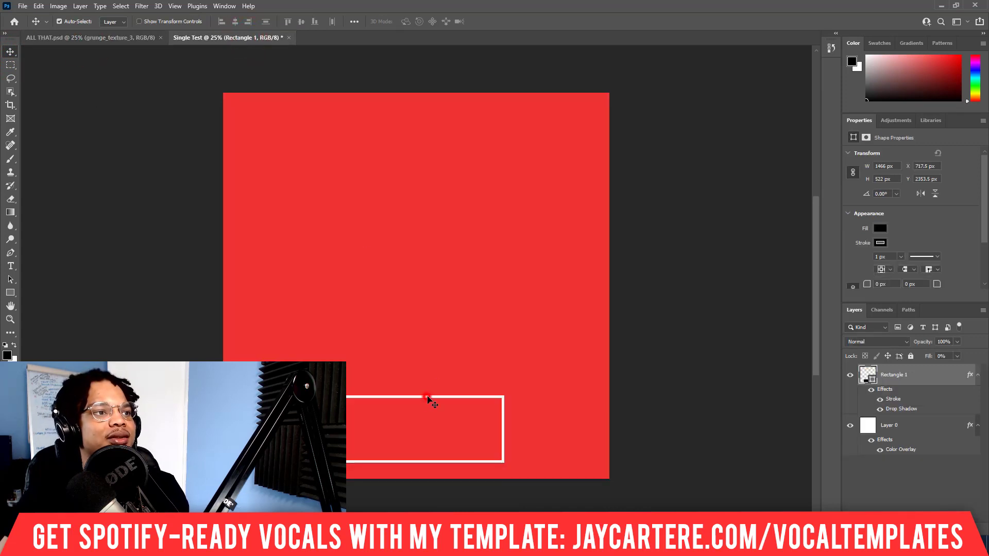
mouse_move(428, 400)
mouse_down()
mouse_move(438, 400)
mouse_move(429, 401)
mouse_up()
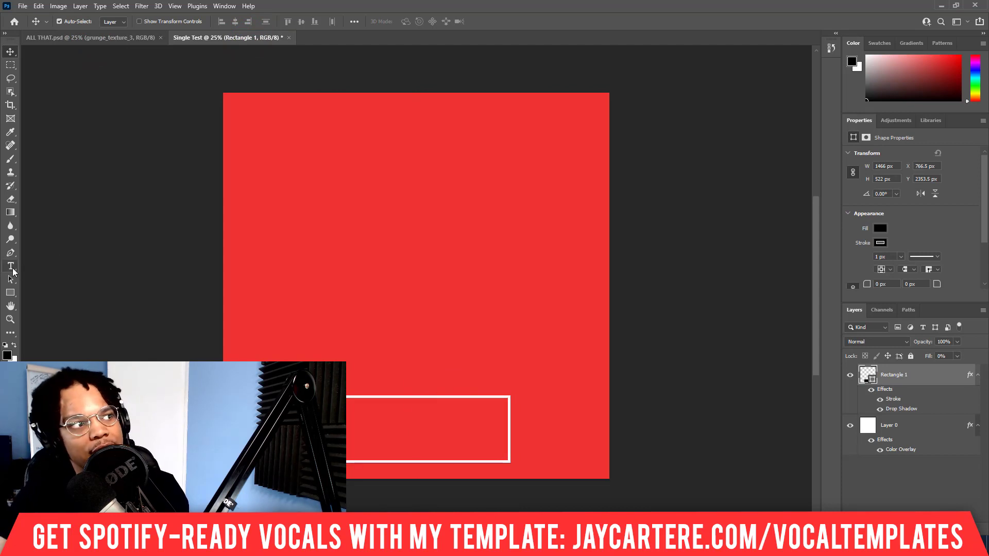
click(11, 266)
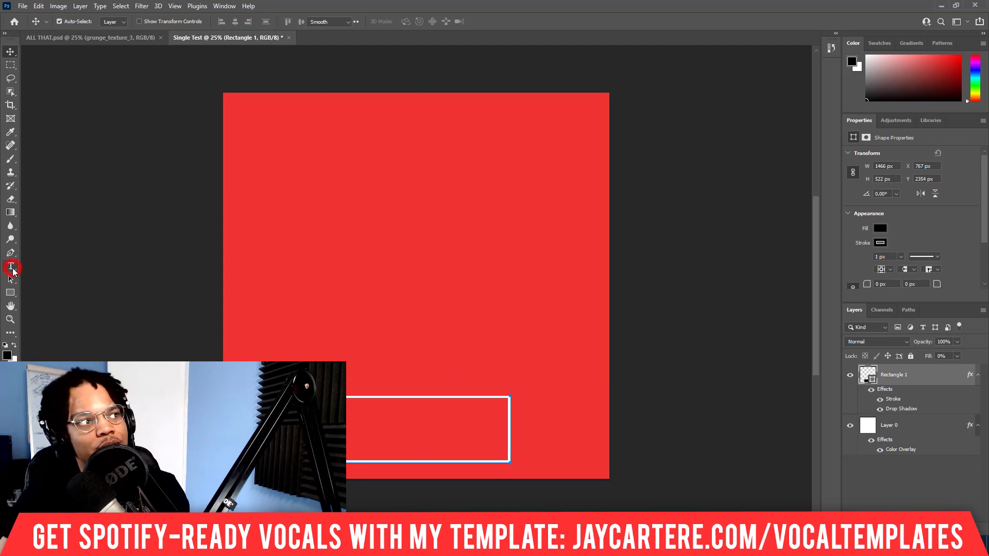
- Type the artist's name inside the outlined box and size it to 65 pt
click(356, 434)
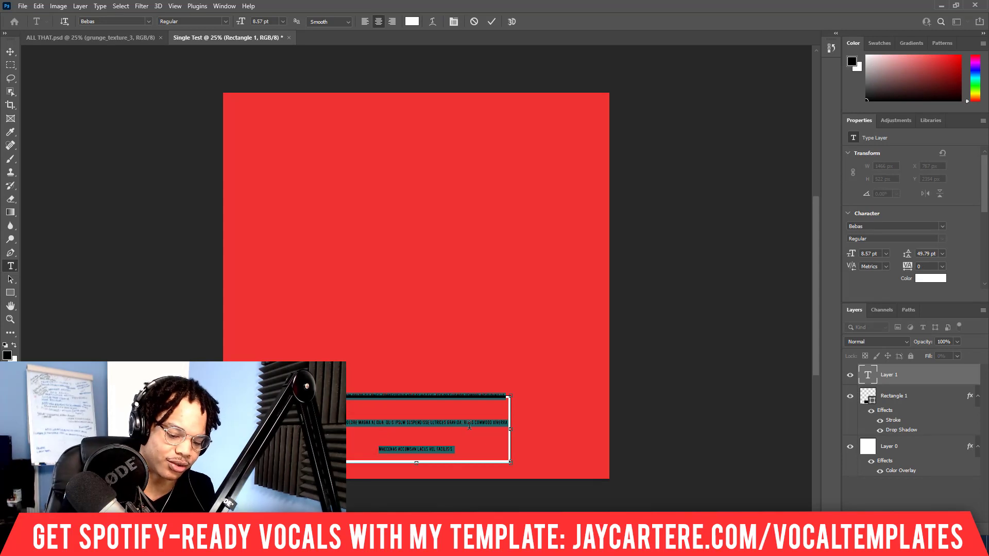
key(BackSpace)
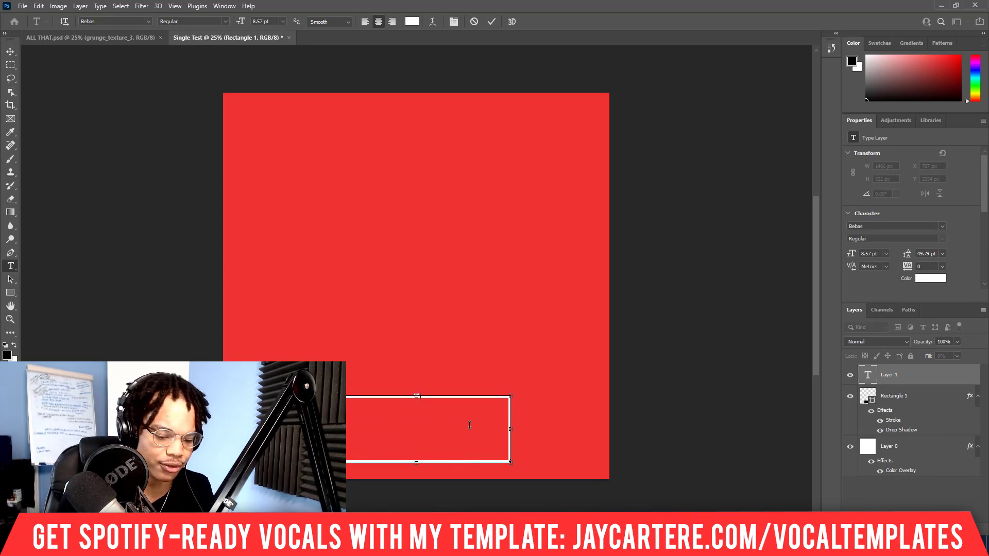
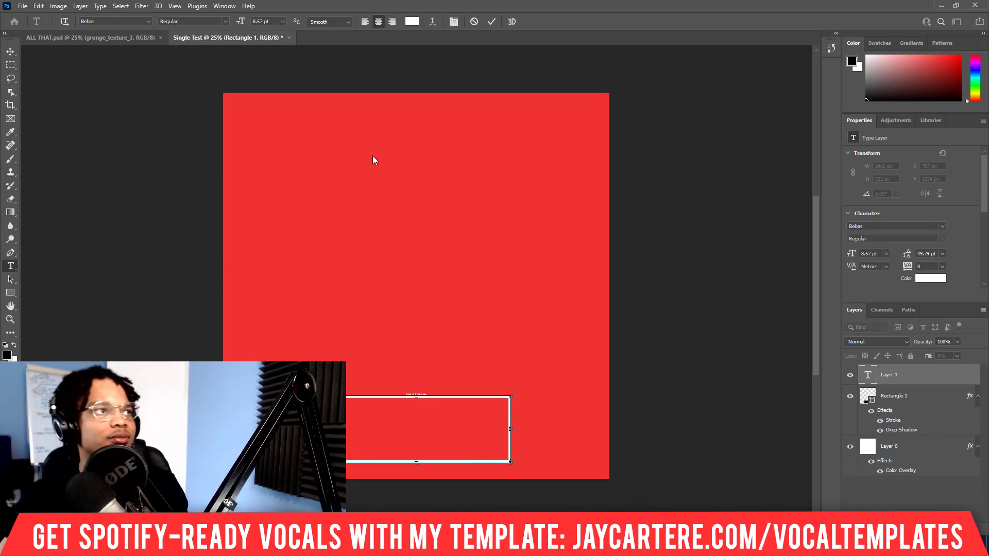
key(ctrl+a)
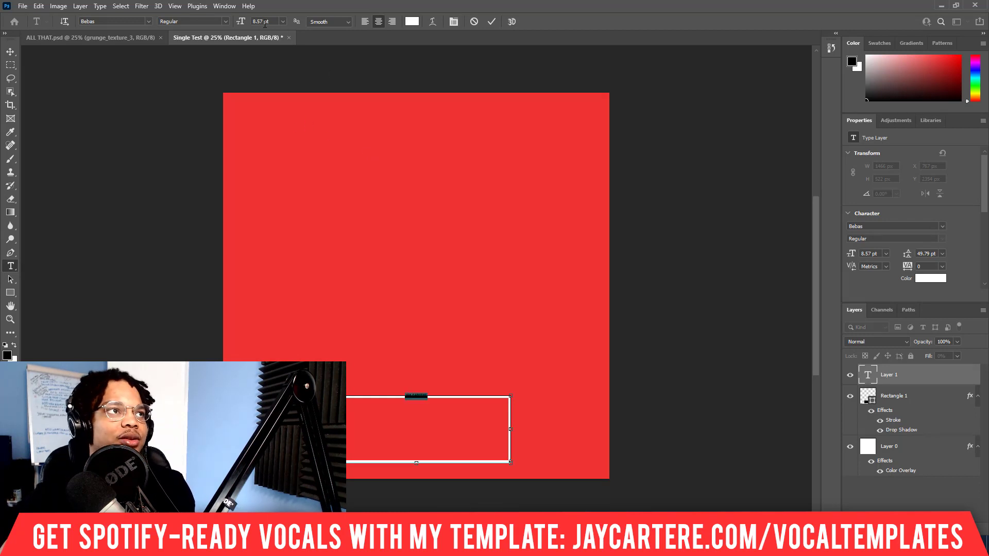
mouse_move(246, 26)
mouse_down()
mouse_move(273, 23)
mouse_move(260, 24)
mouse_up()
- Centre the name text inside the outlined box
click(10, 52)
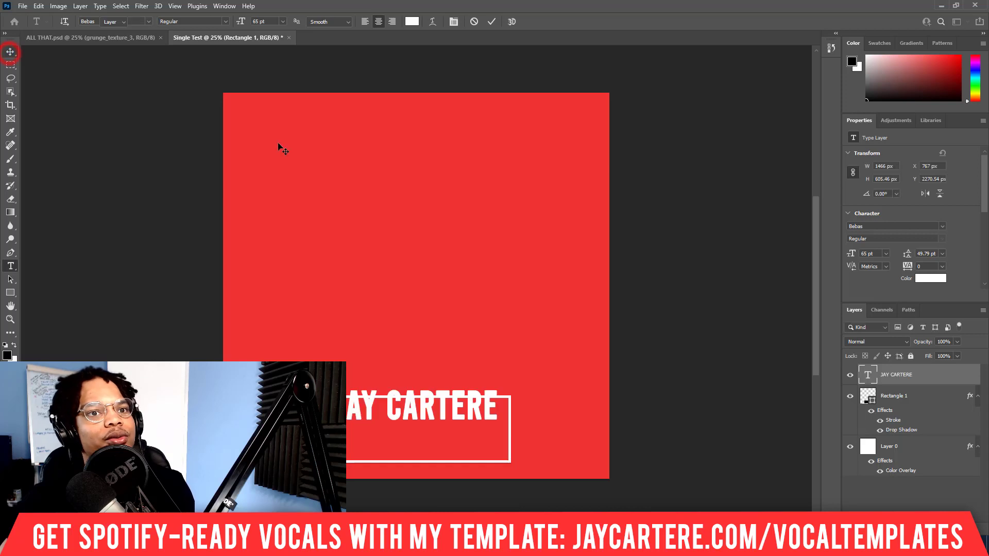
drag(420, 411, 419, 438)
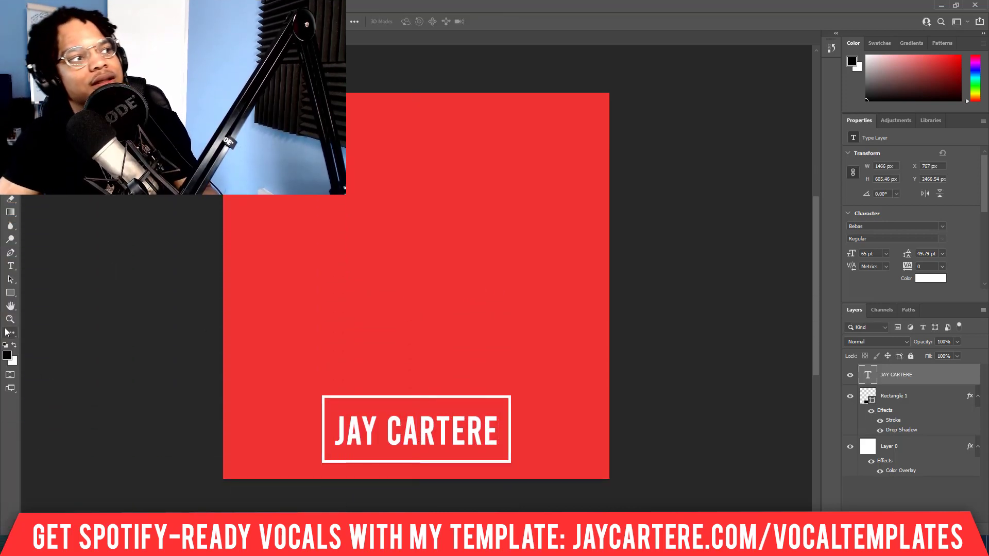
click(11, 266)
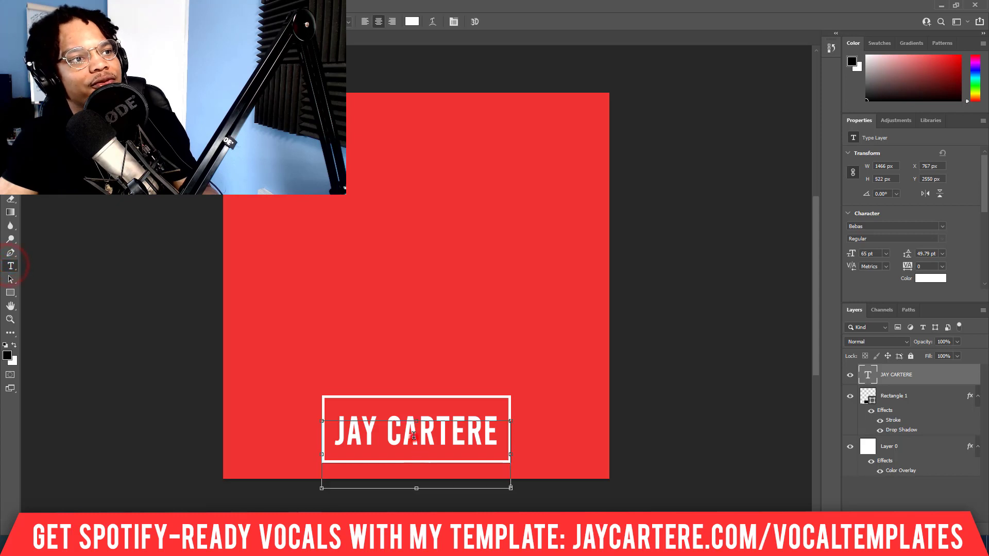
click(414, 436)
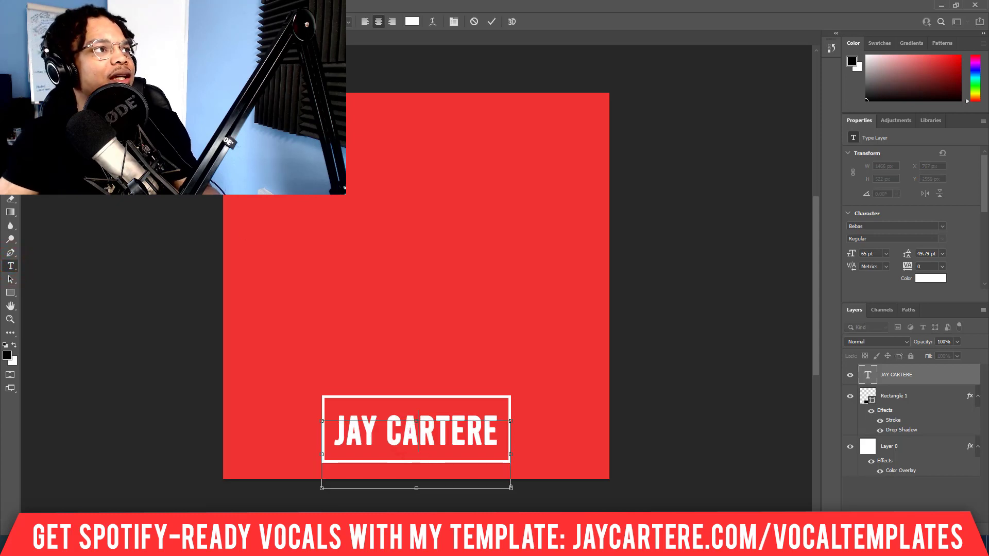
key(ctrl+Return)
key(v)
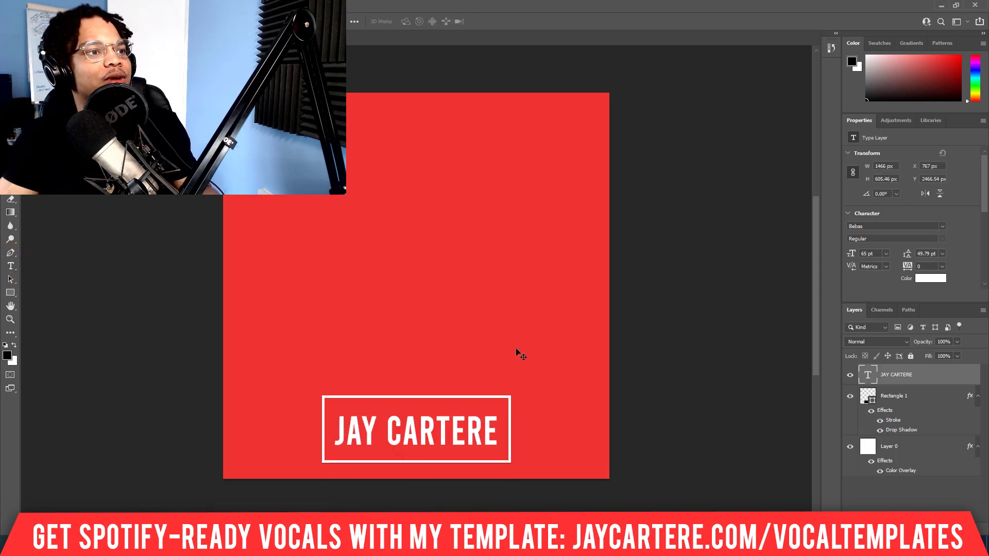
drag(453, 431, 455, 434)
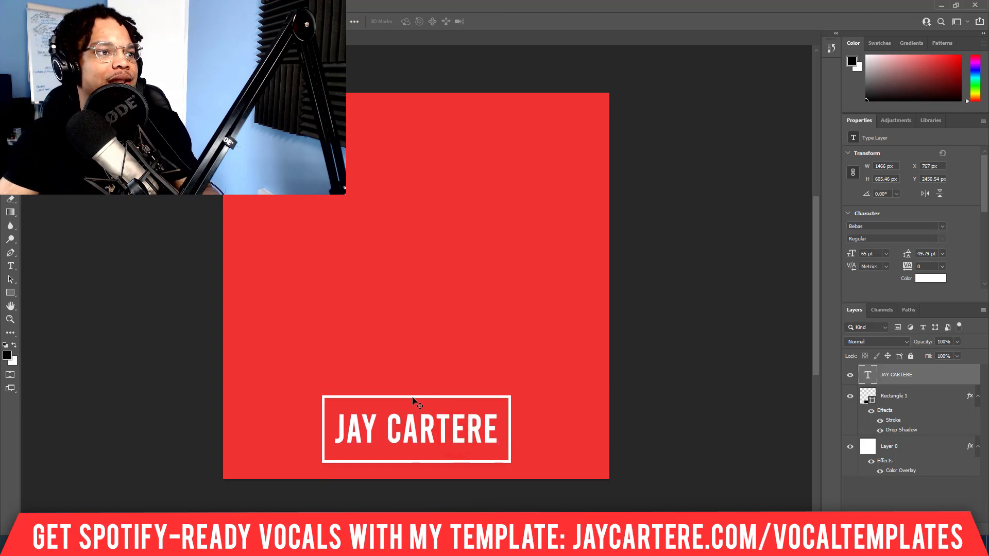
click(416, 401)
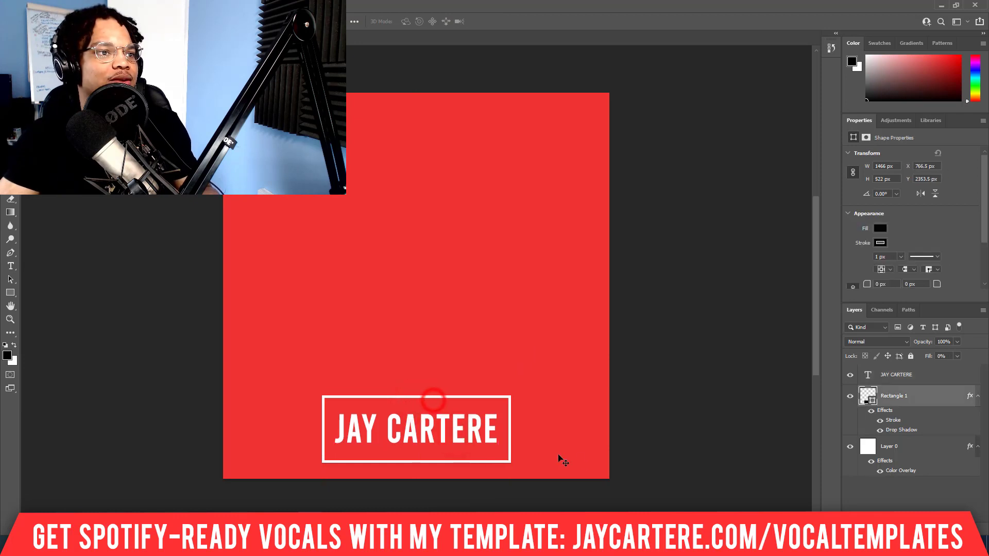
click(479, 435)
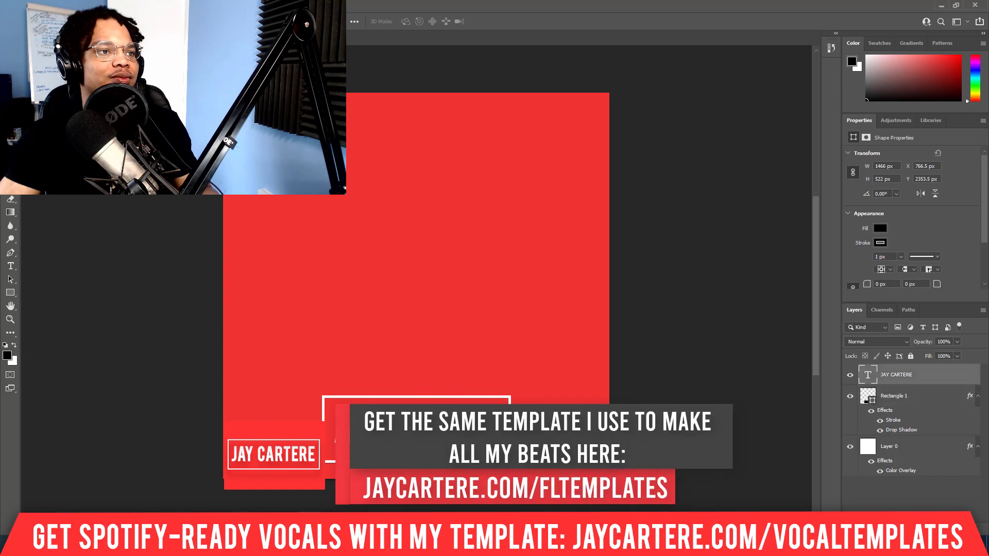
click(509, 398)
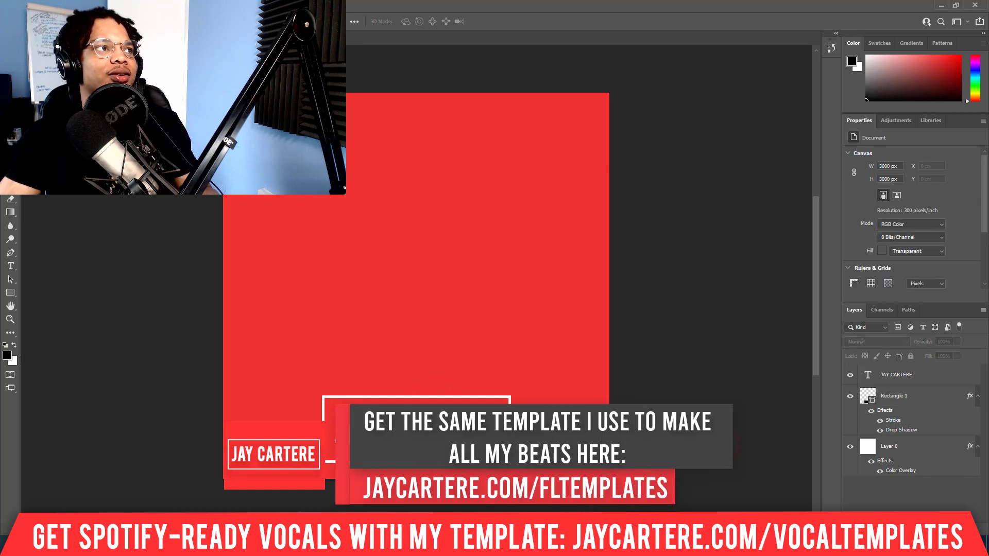
- Draw a second black rectangle, about 1938 × 1142 px, above the name box
key(ctrl+Tab)
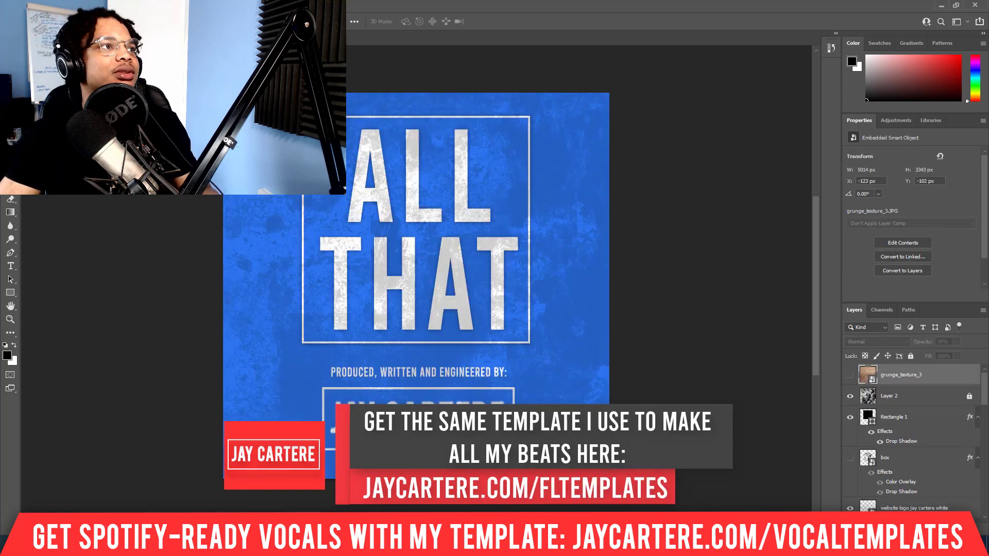
key(ctrl+Tab)
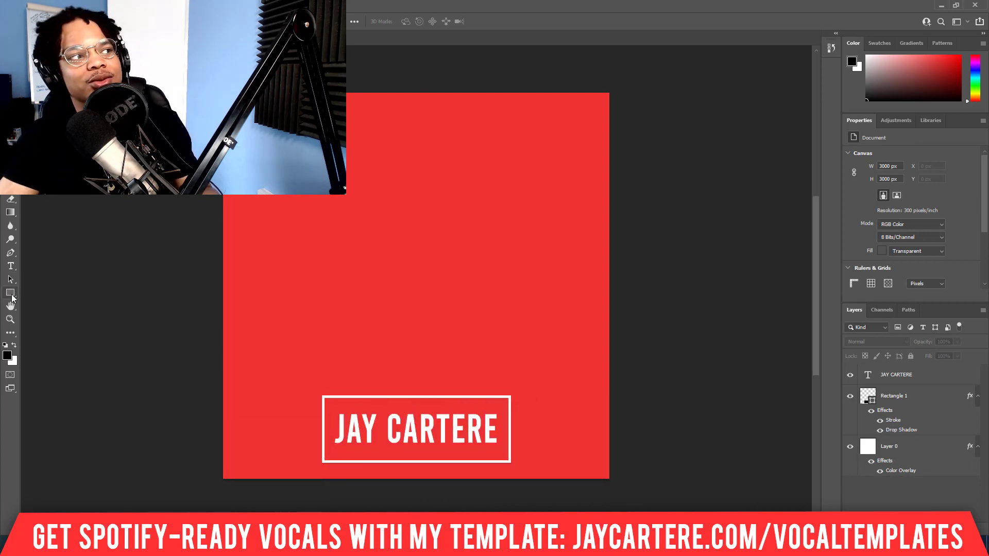
click(10, 293)
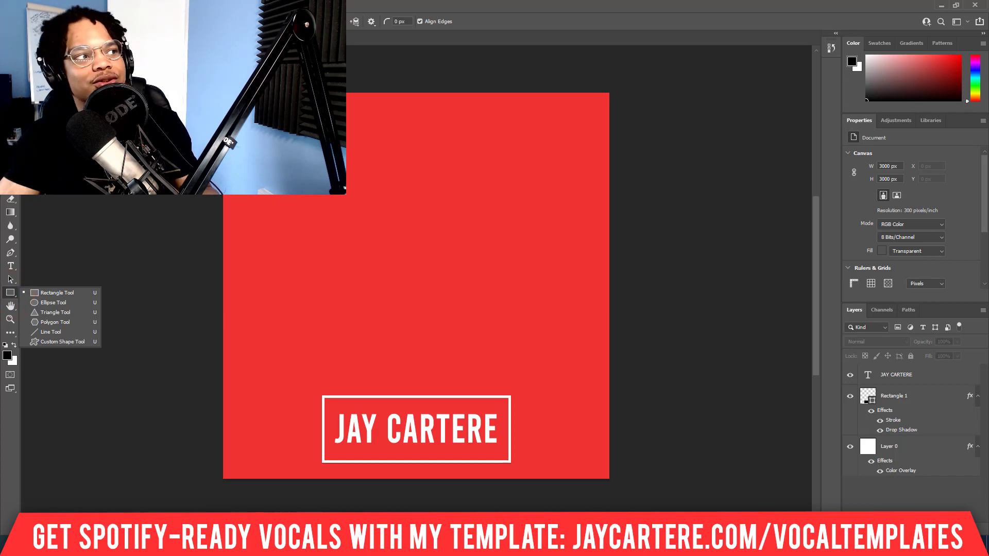
drag(291, 182, 540, 328)
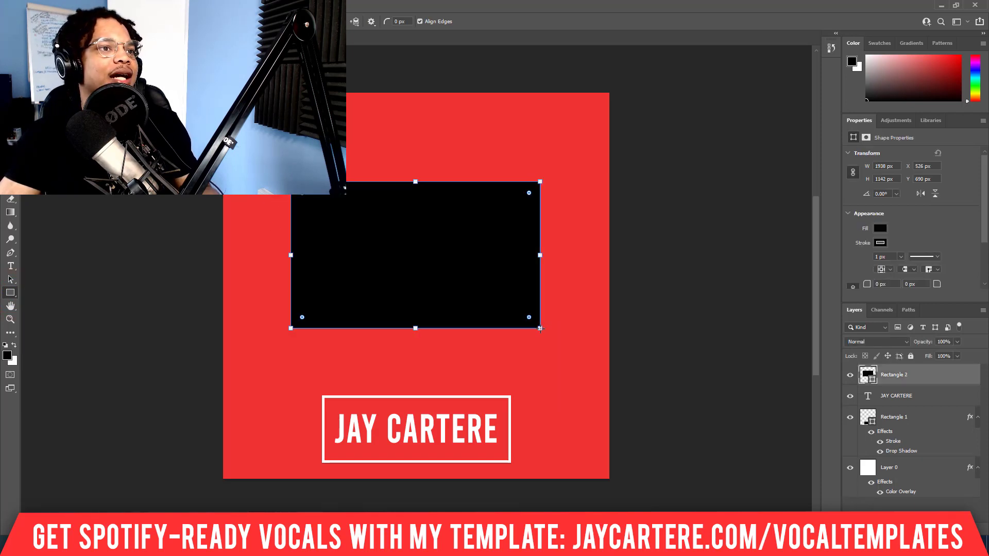
right_click(912, 380)
- Set Rectangle 2's fill opacity to 0 and give it a 15 px white stroke
click(816, 117)
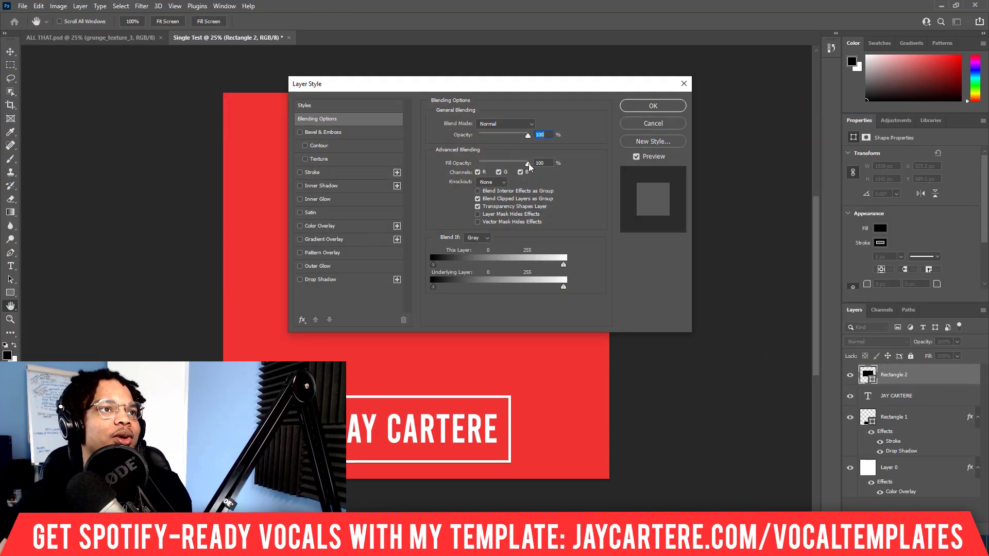
drag(529, 166, 385, 165)
drag(439, 88, 748, 102)
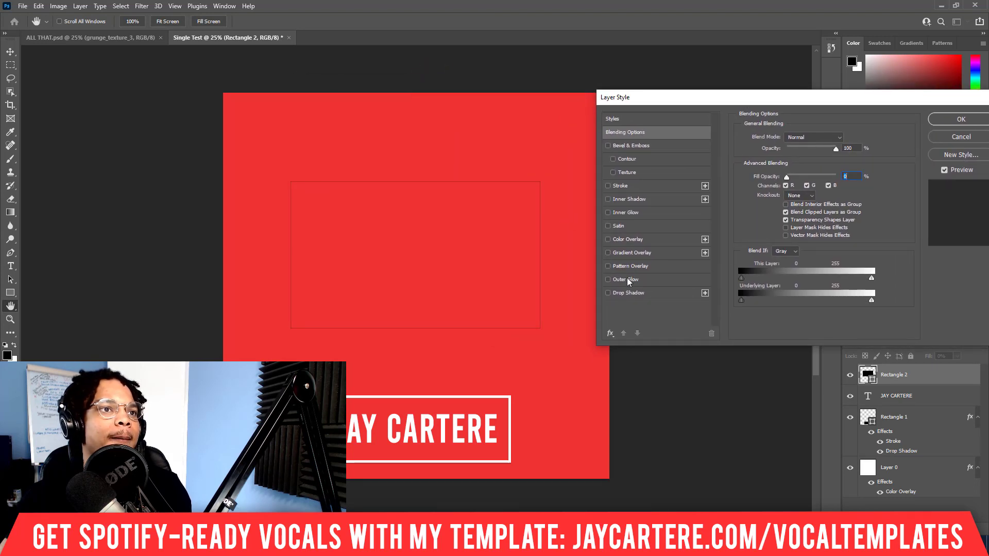
click(608, 186)
click(634, 185)
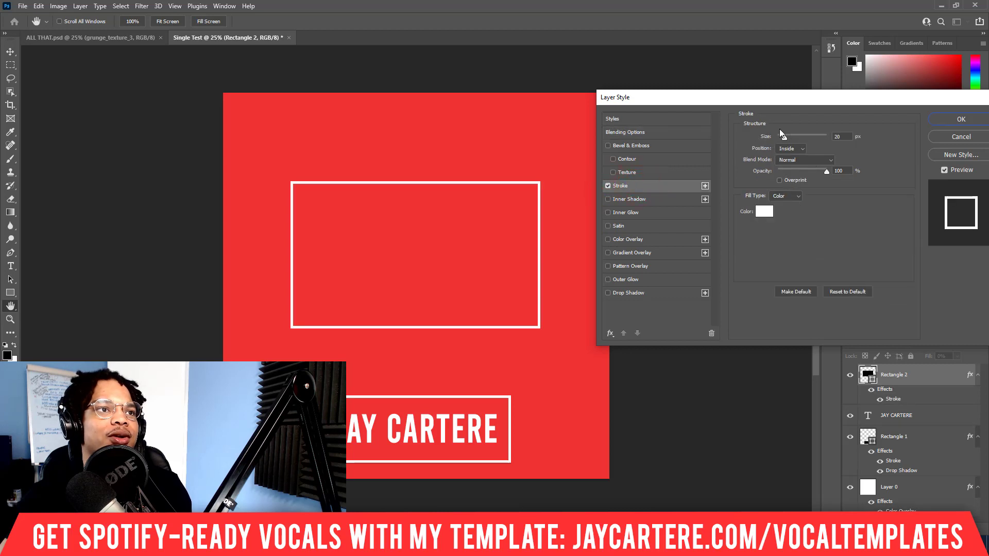
drag(829, 106, 756, 96)
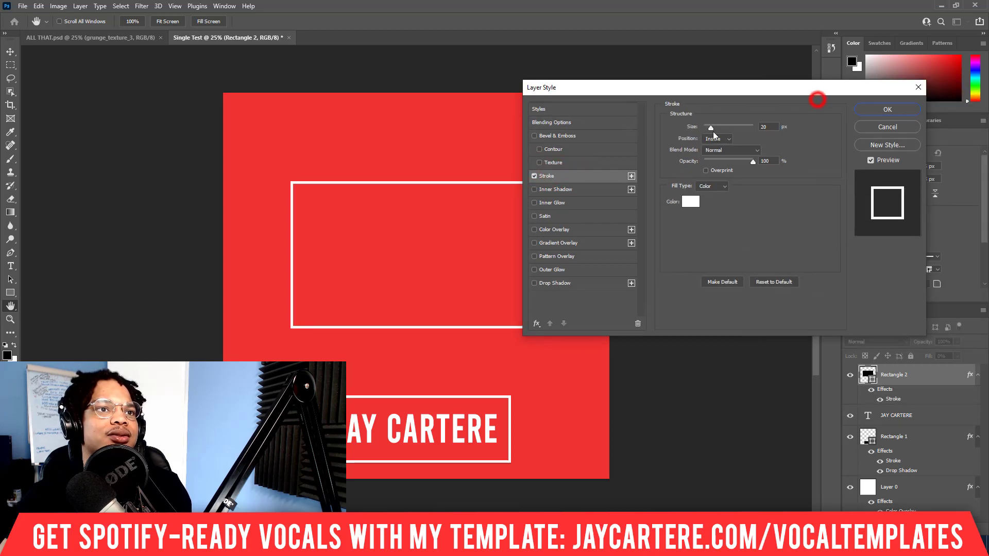
double_click(767, 126)
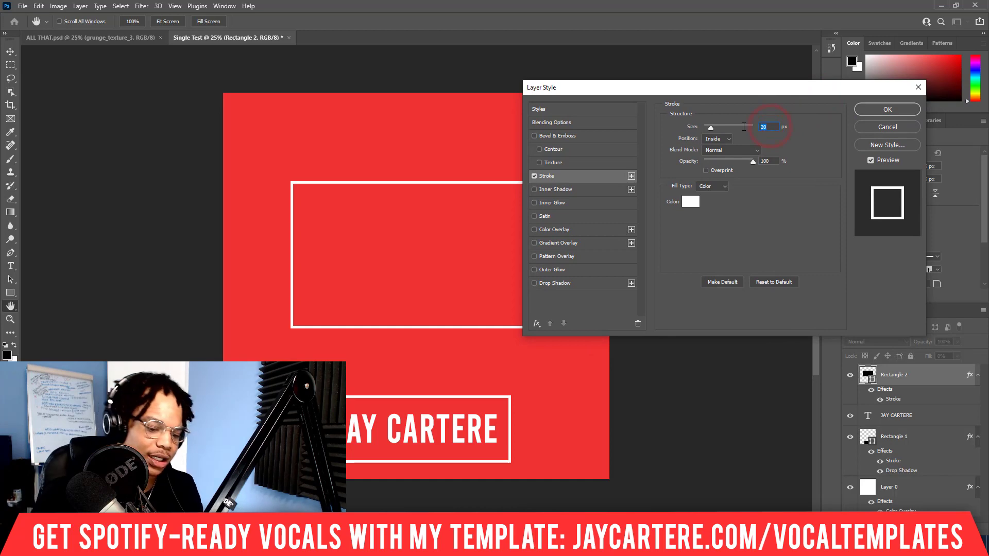
text(15)
key(Return)
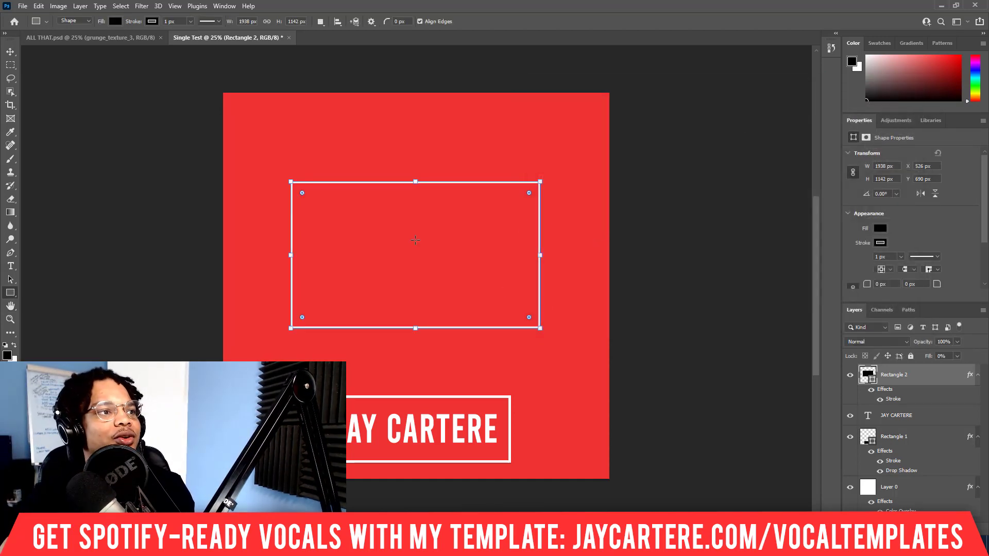
- Add a drop shadow to Rectangle 2
right_click(903, 381)
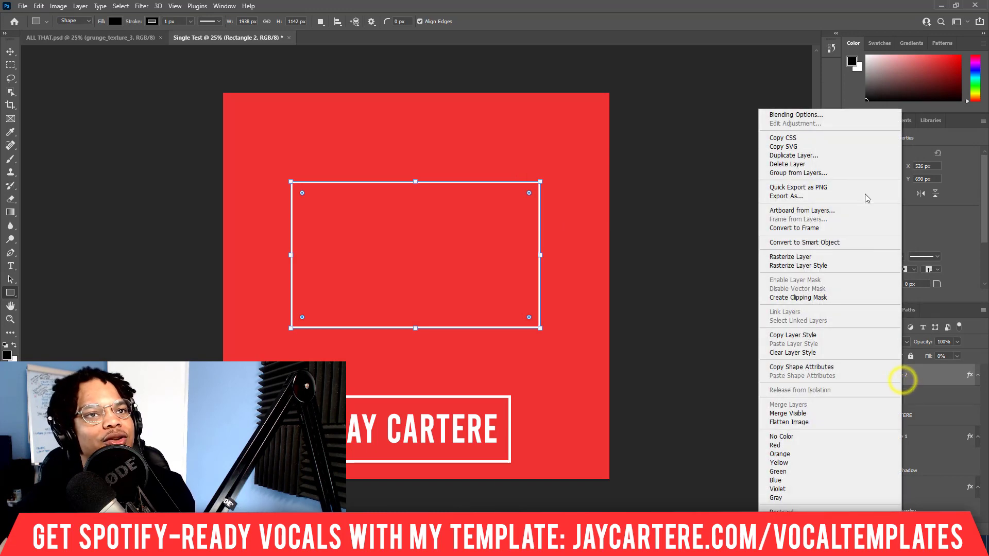
click(835, 113)
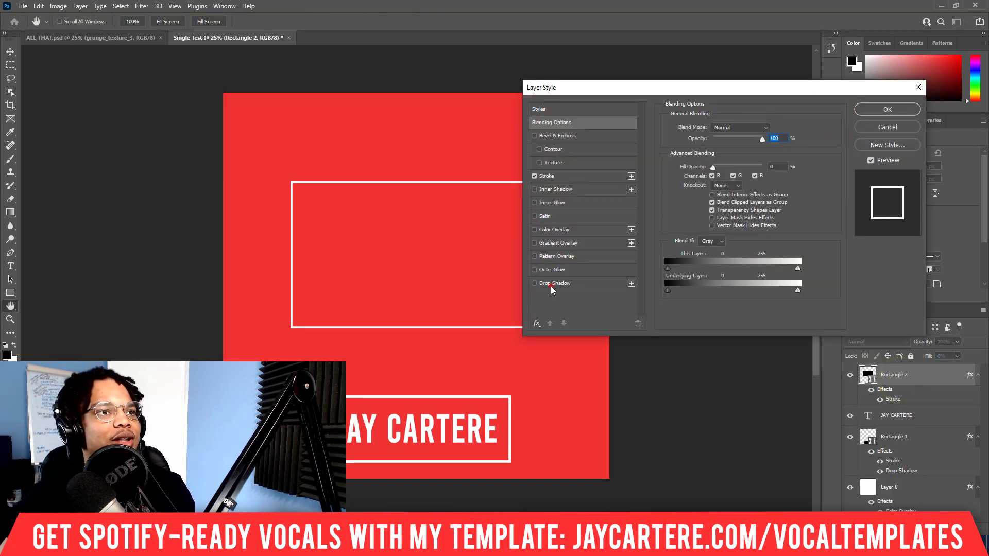
click(551, 286)
click(889, 110)
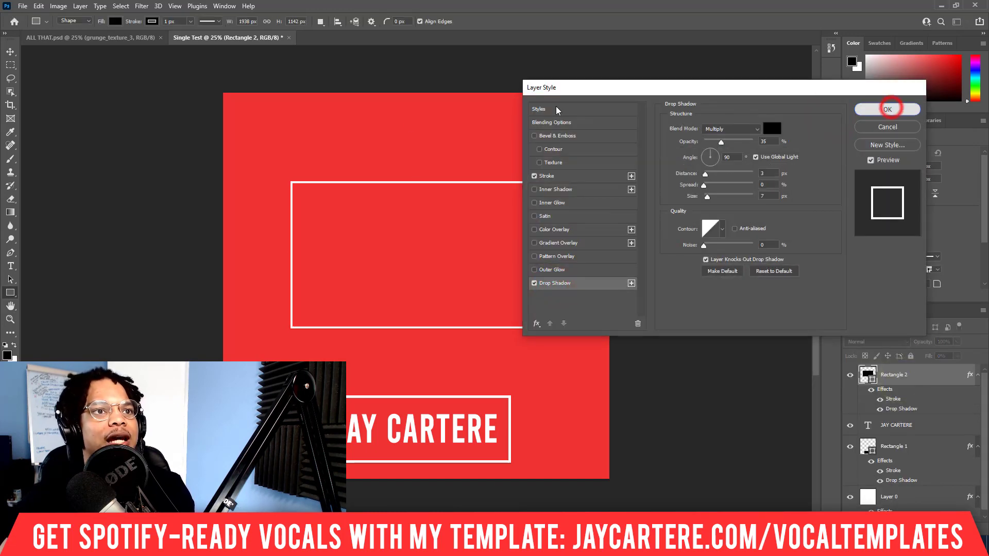
click(11, 51)
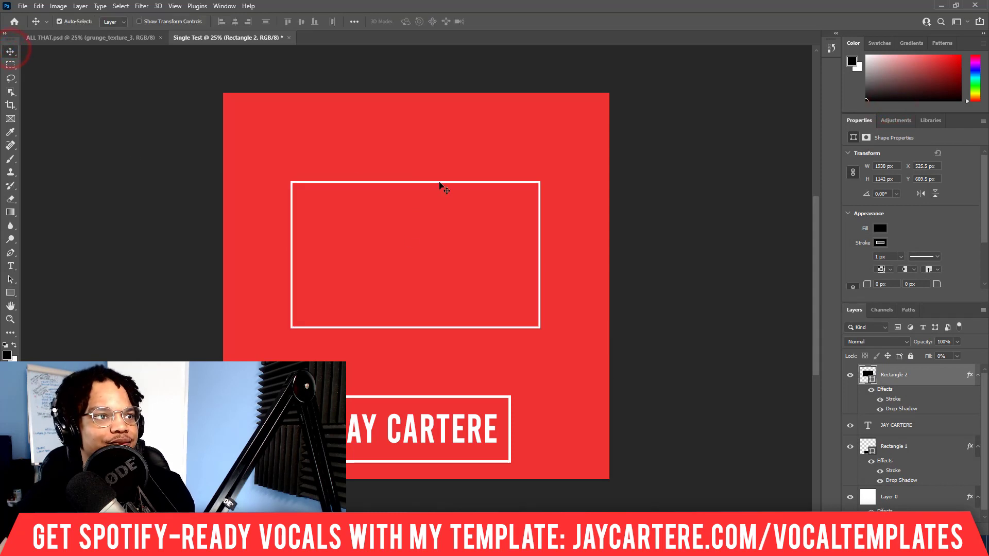
- Nudge the upper box slightly right and type 'SINGLE TEST' with TEST on a second line
drag(442, 188, 443, 188)
click(11, 266)
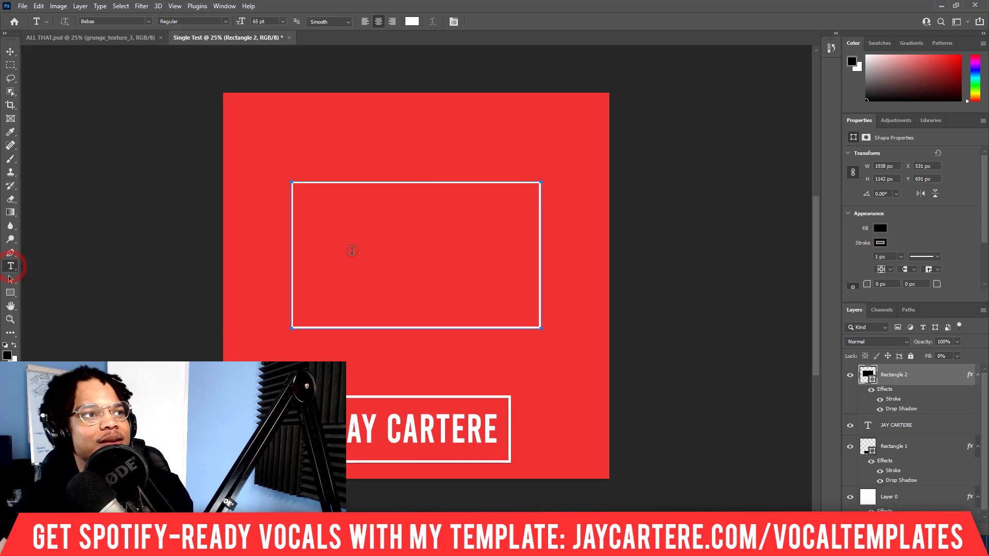
click(324, 141)
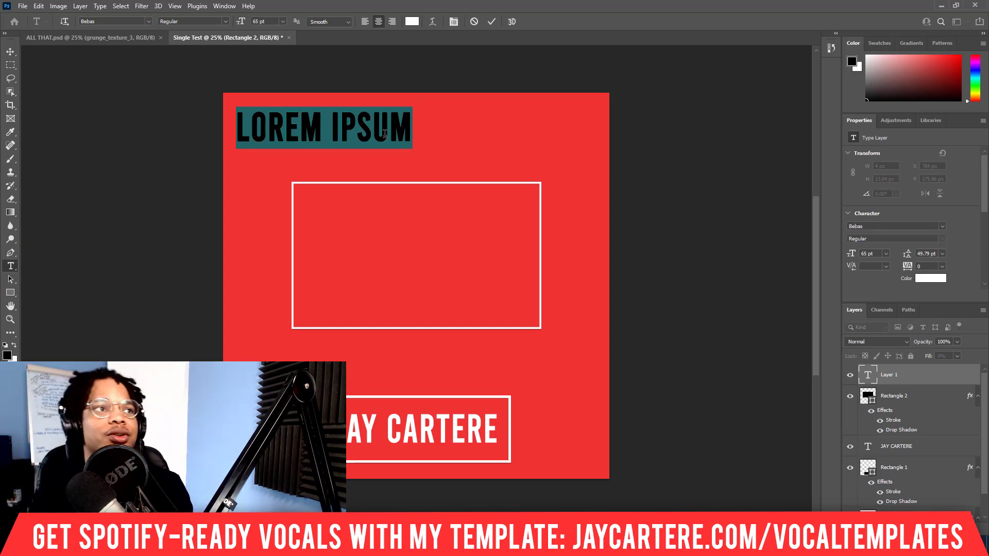
text(SINGLE)
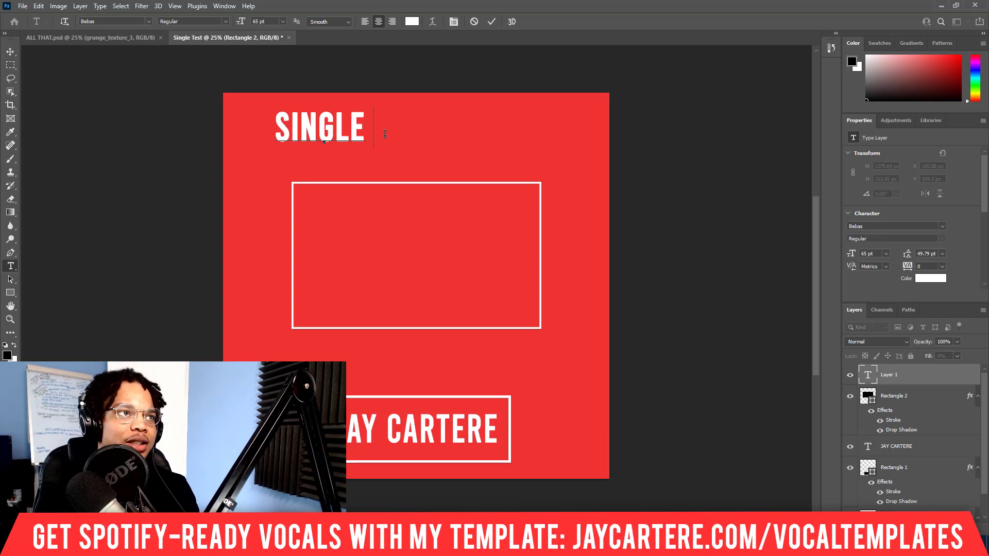
text(TEST)
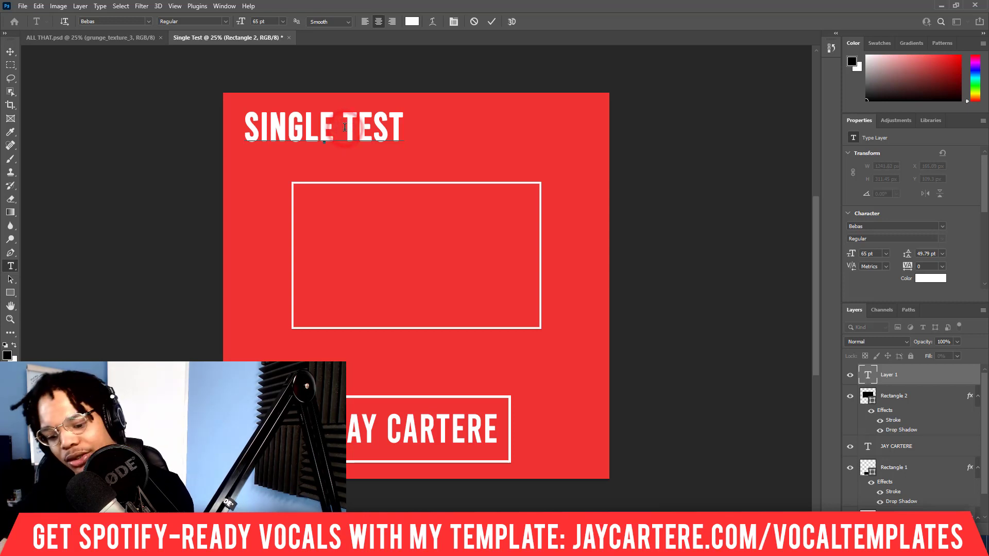
key(Return)
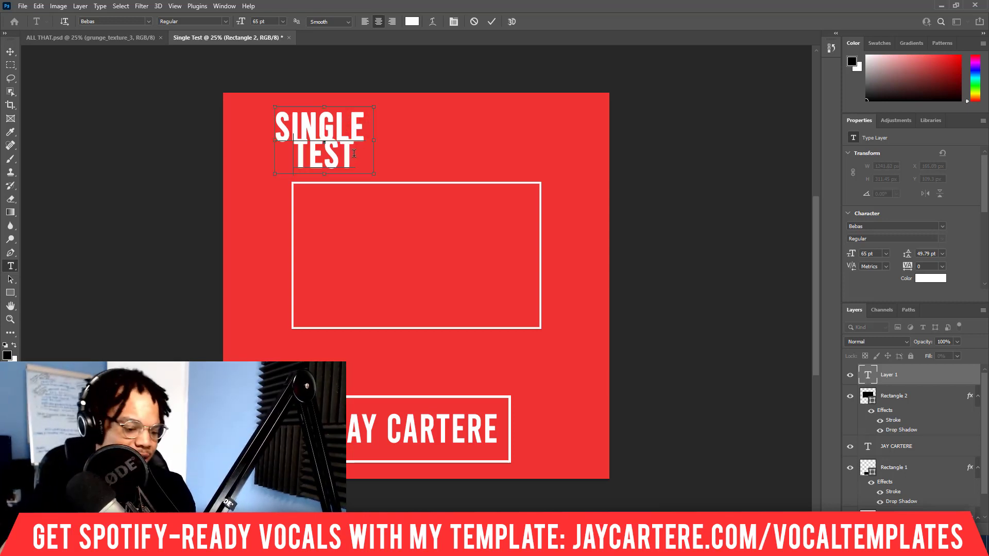
- Increase the title's leading to 64 pt and move it into the upper box
key(ctrl+a)
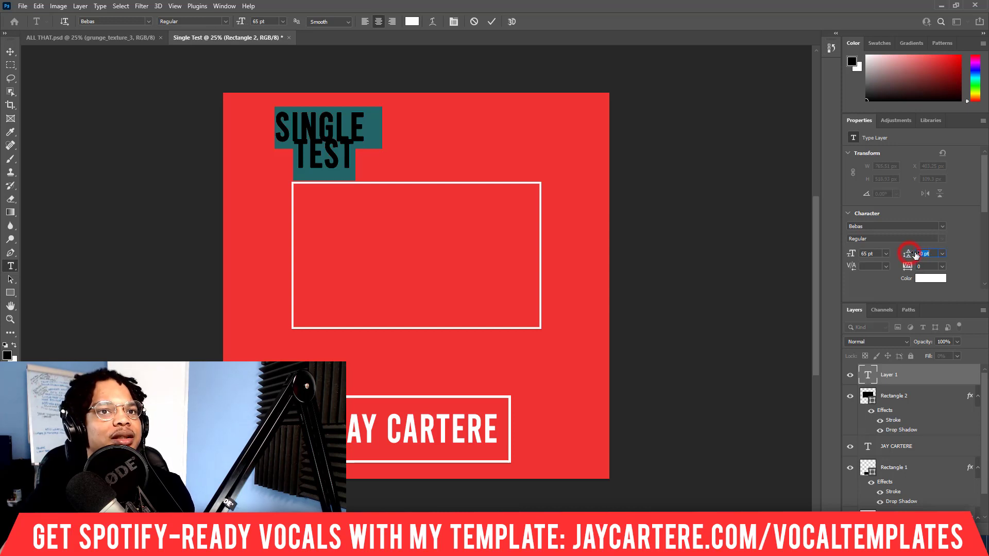
drag(915, 255, 916, 255)
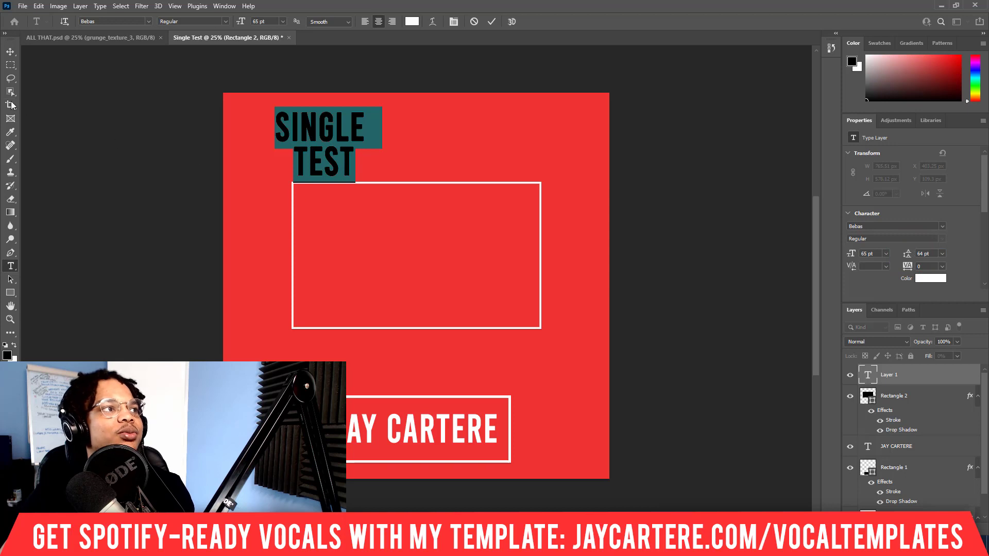
click(10, 50)
drag(329, 128, 410, 244)
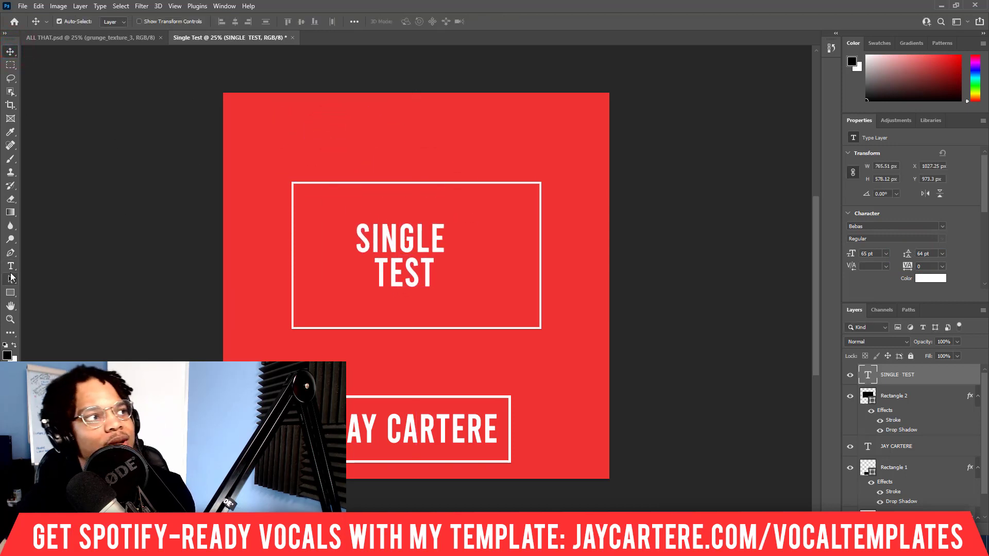
click(10, 266)
- Enlarge the SINGLE TEST title to 107 pt and centre it in the box
key(ctrl+a)
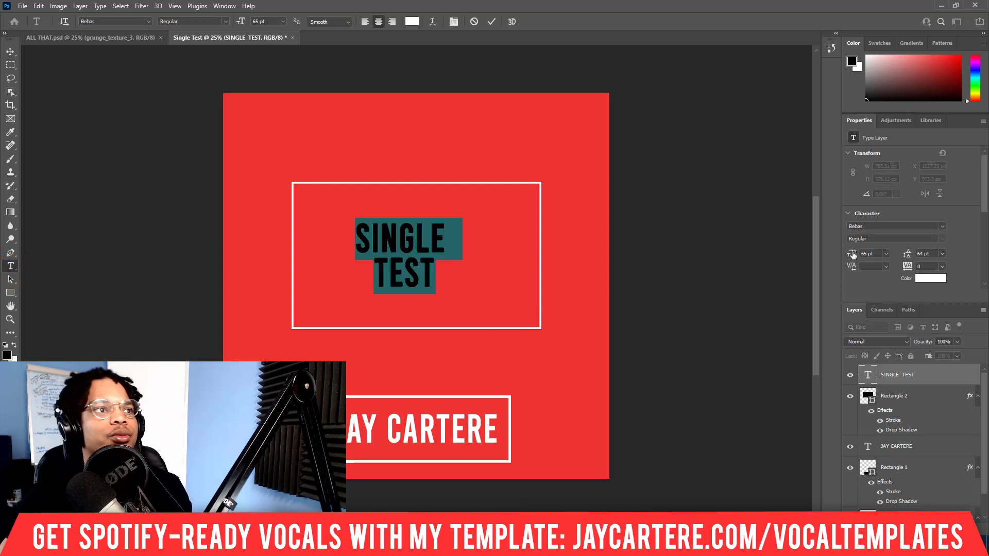
drag(853, 255, 934, 257)
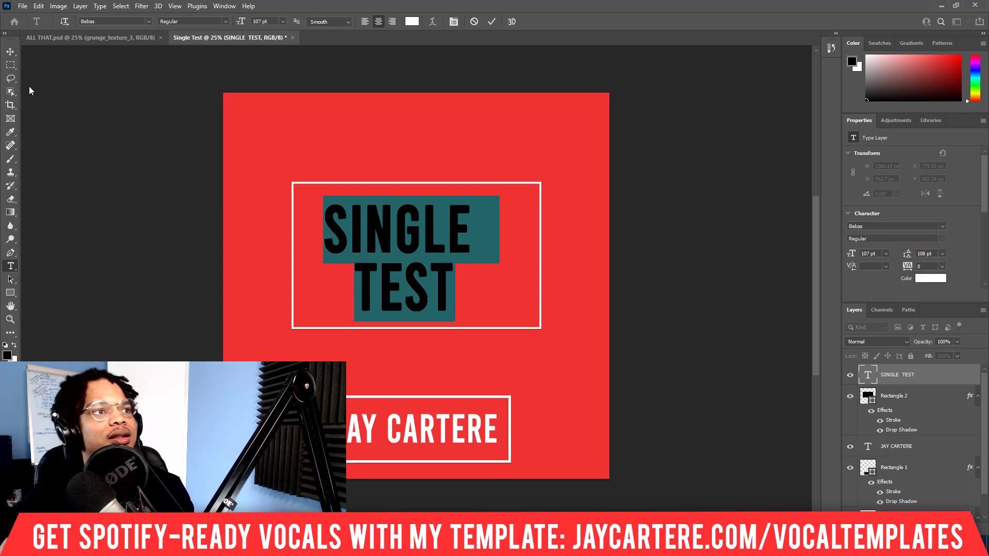
click(11, 52)
drag(382, 227, 424, 156)
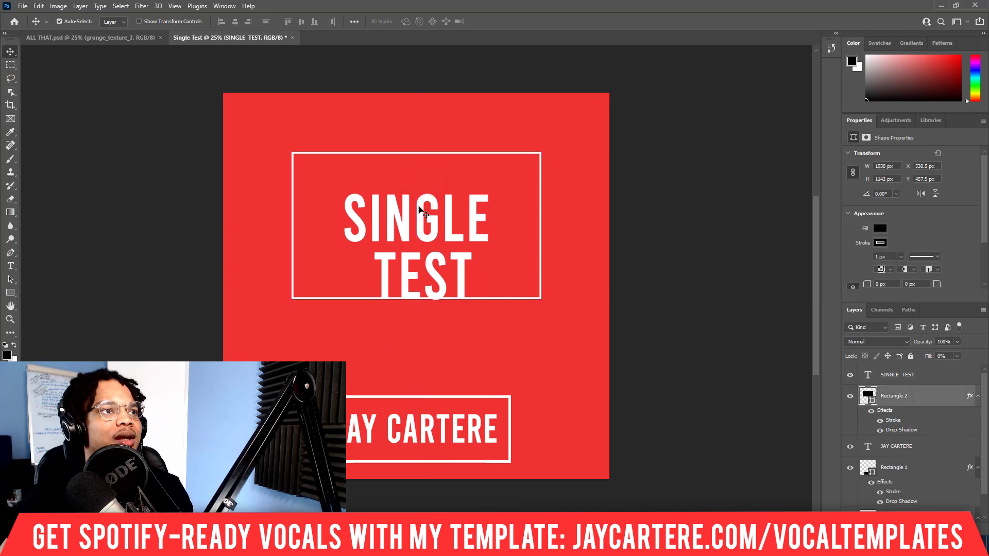
- Raise the upper box and reposition the title at the cover's horizontal centre
drag(421, 220, 420, 187)
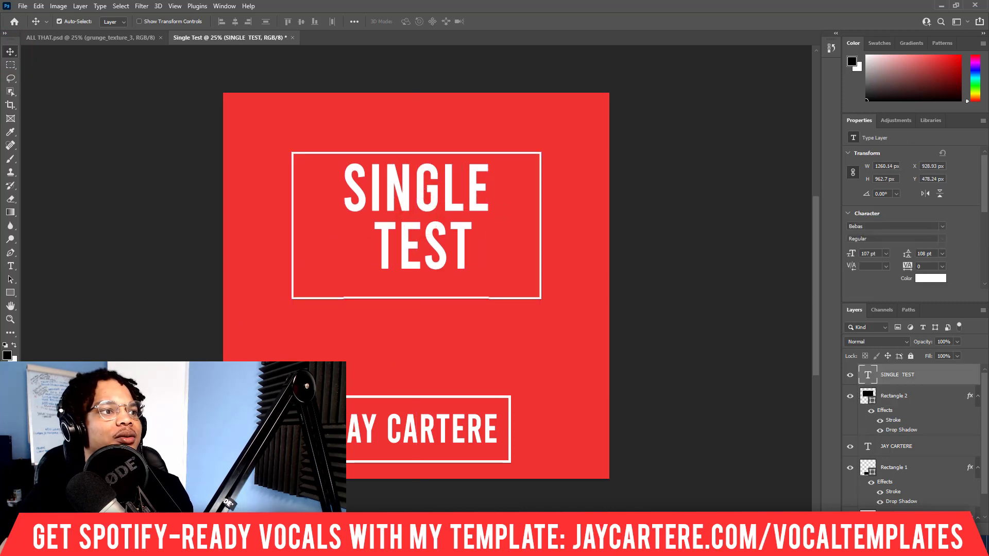
click(450, 456)
click(419, 248)
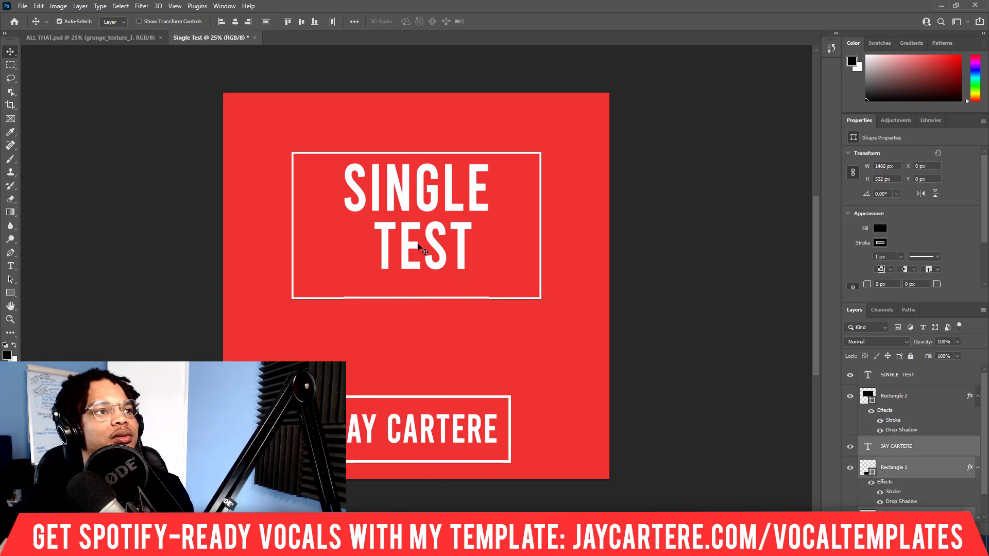
drag(418, 247, 417, 251)
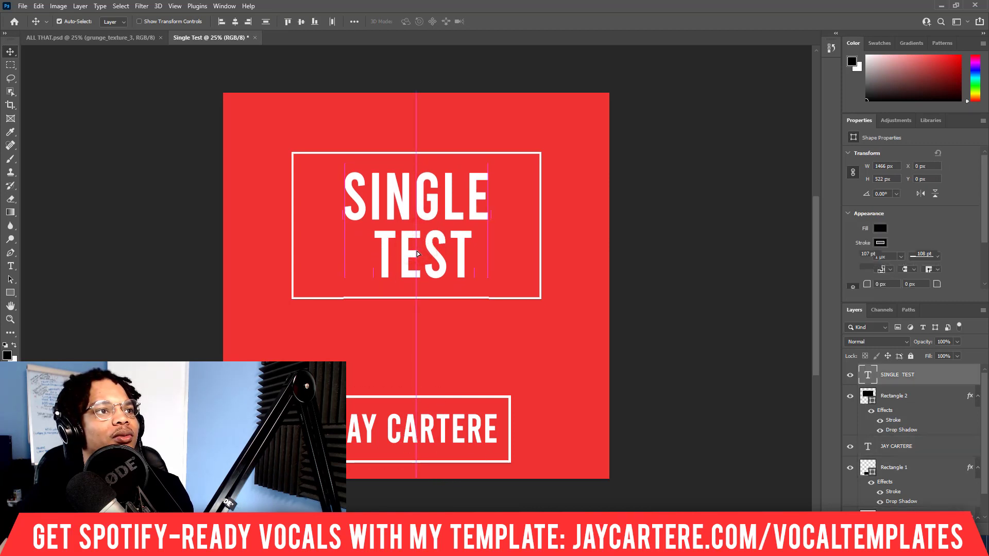
click(143, 245)
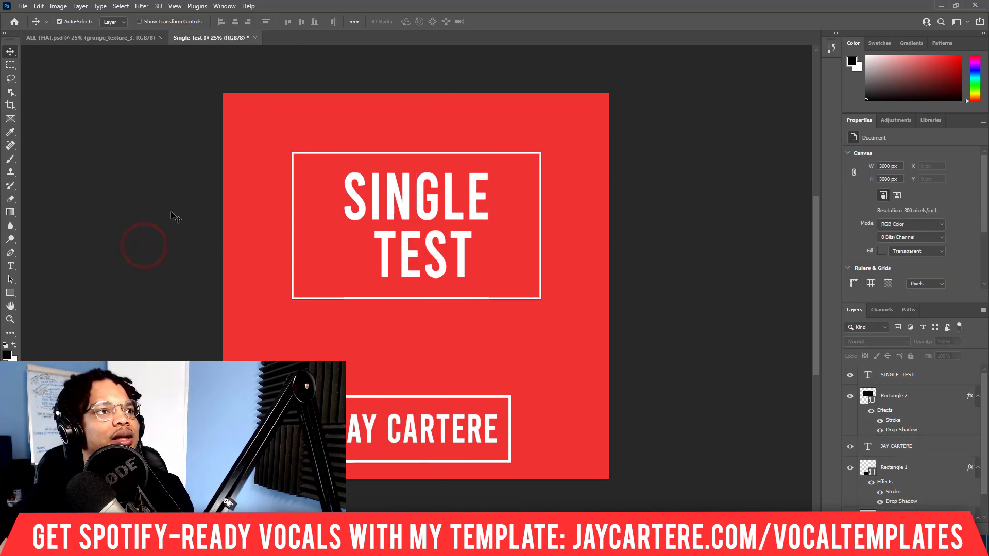
drag(428, 246, 433, 247)
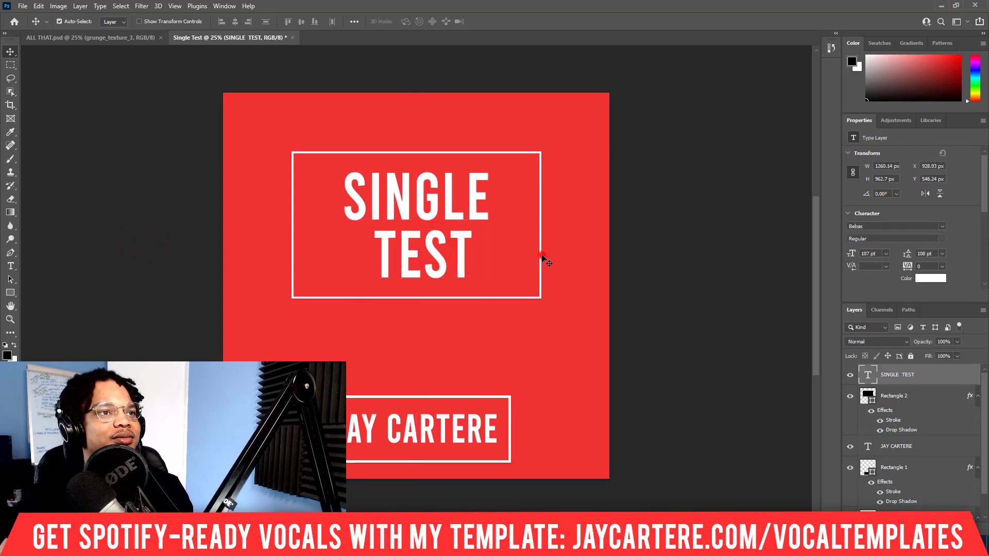
- Pull the white box's left, right and top edges in to hug SINGLE TEST
click(543, 259)
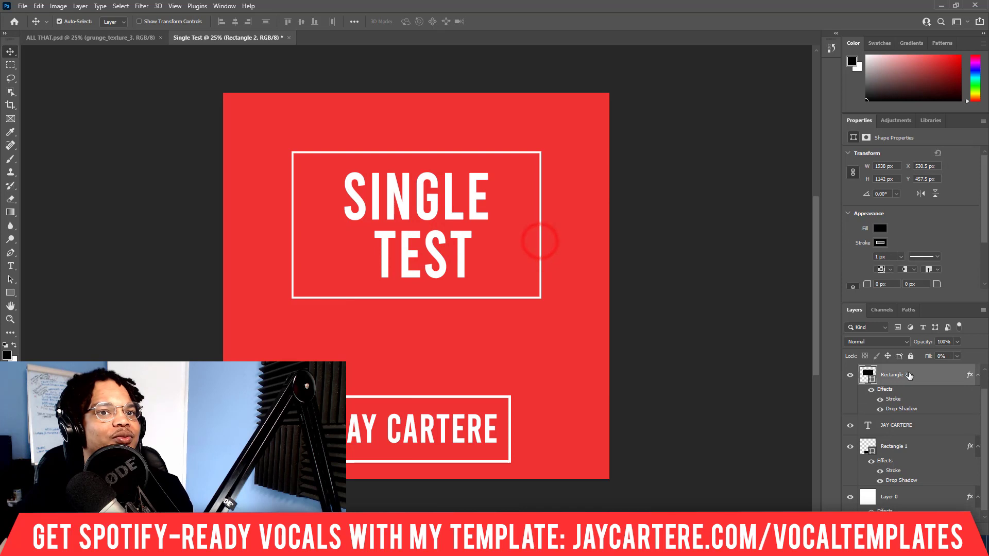
click(140, 21)
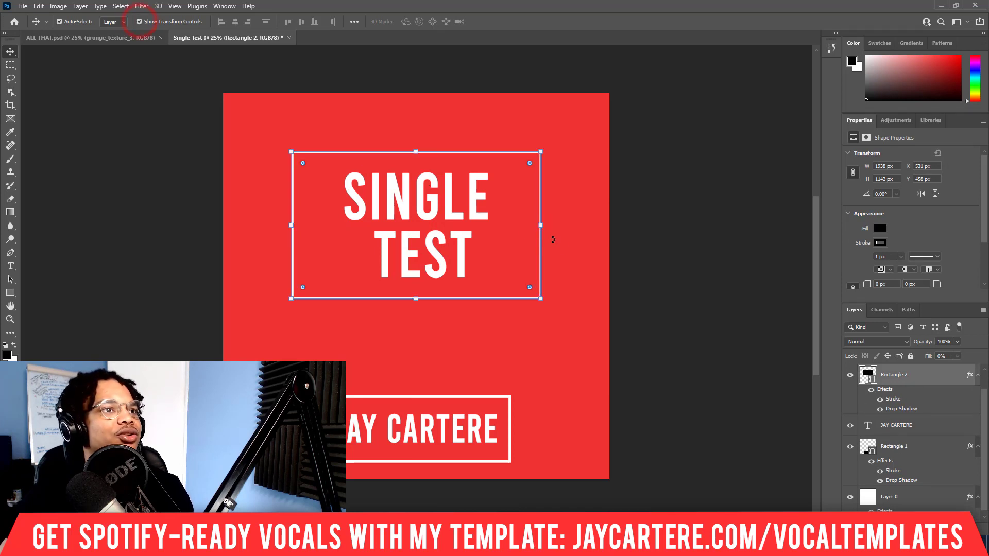
drag(540, 225, 517, 225)
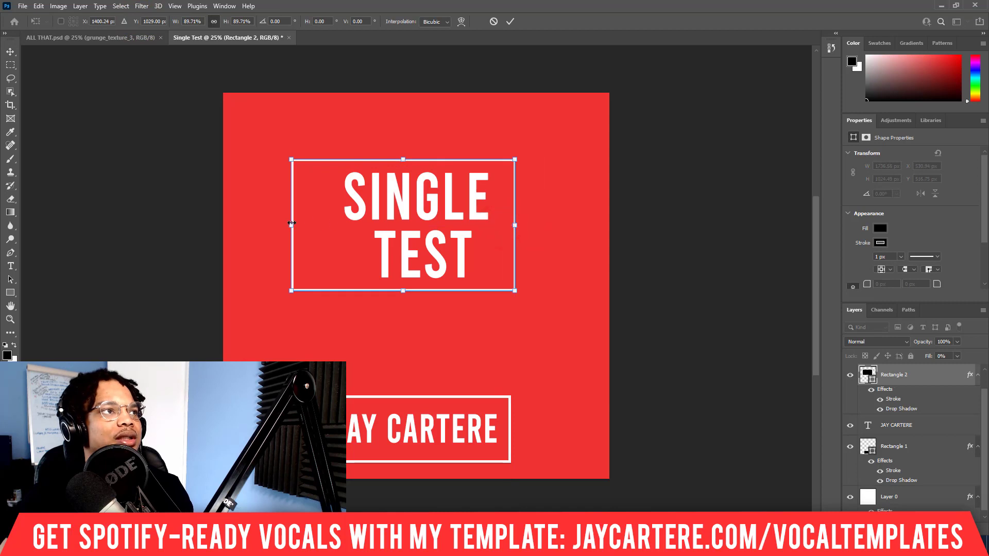
drag(293, 226, 329, 225)
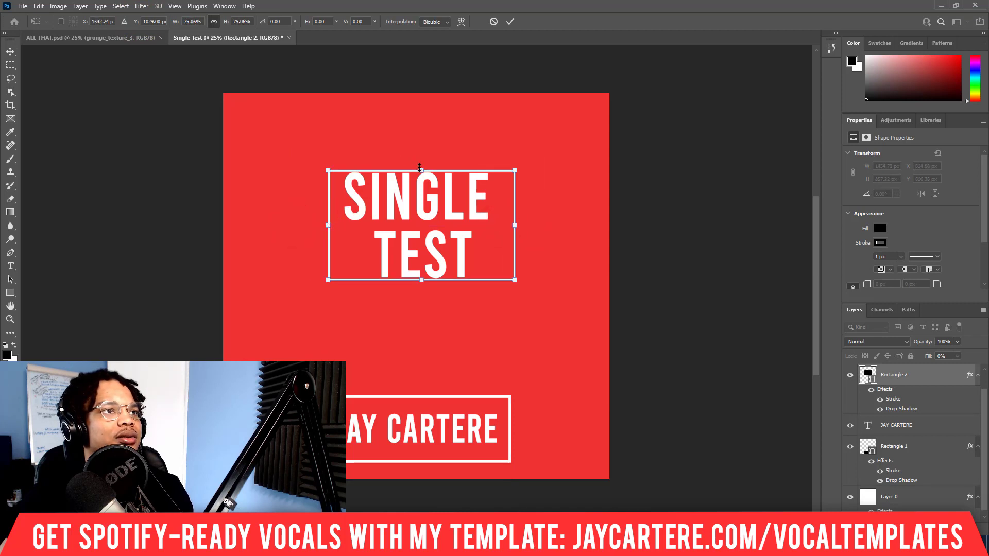
drag(424, 166, 425, 152)
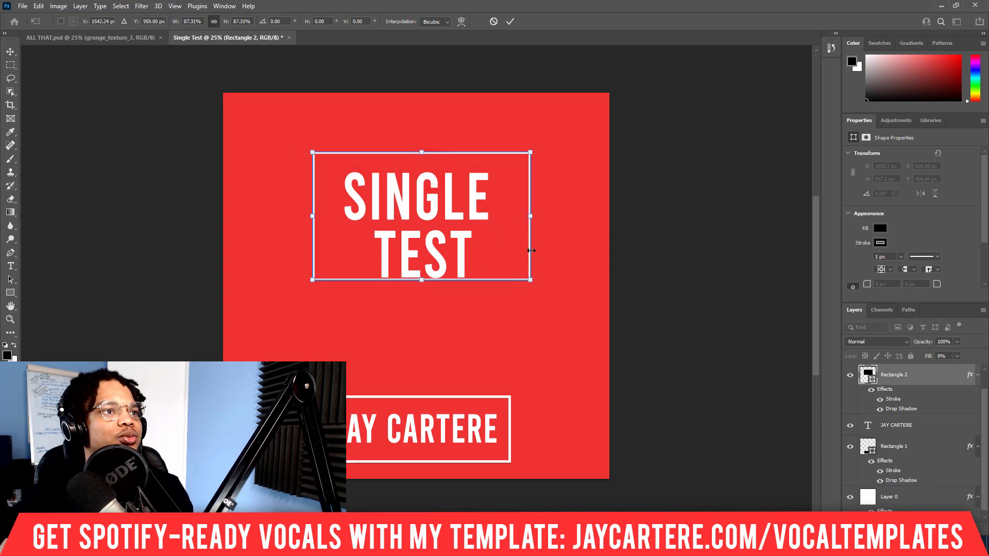
click(674, 261)
- Start a new placeholder text layer on the cover below the title box
click(132, 133)
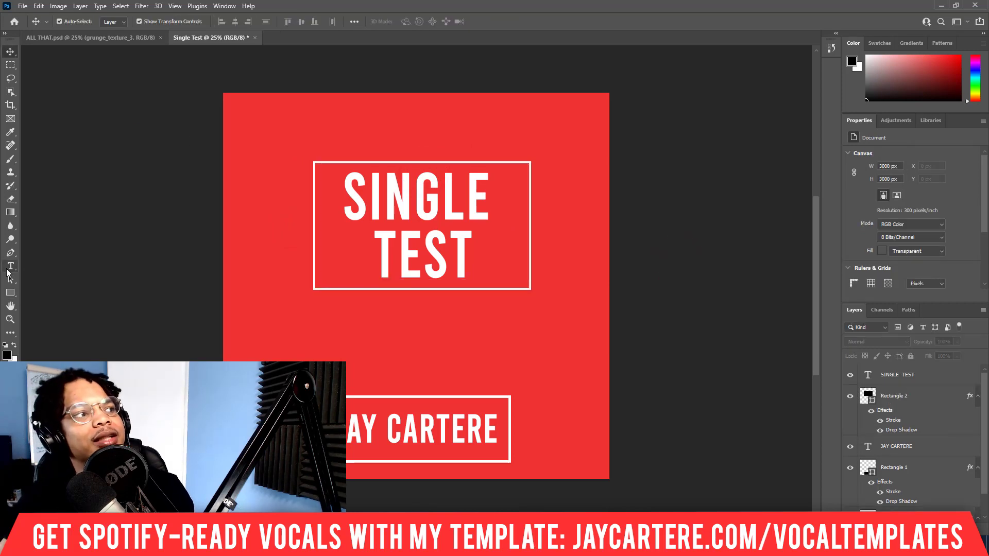
click(11, 266)
click(322, 378)
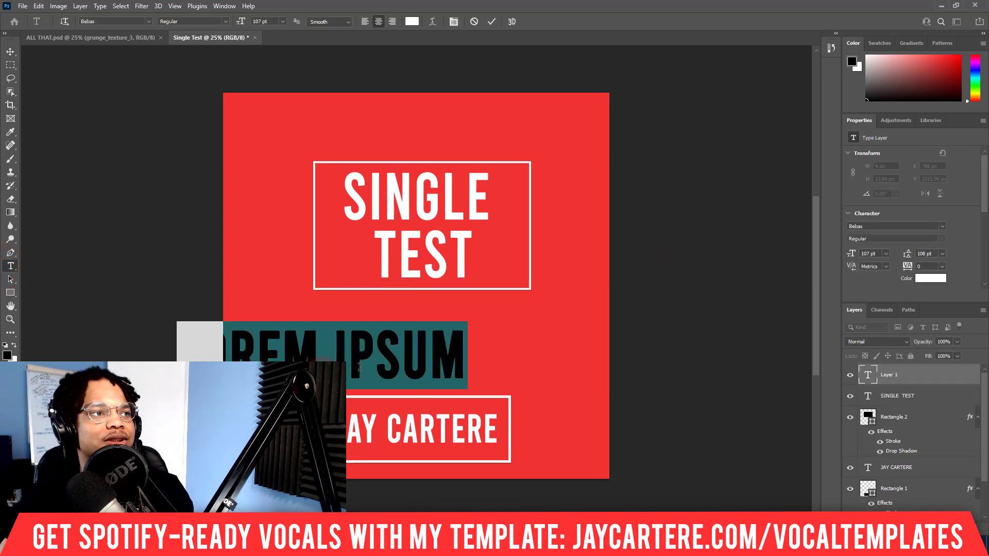
- Enter 'PRODUCED, ENGINEERED AND RECORDED BY:' as the new text layer's content
text(P)
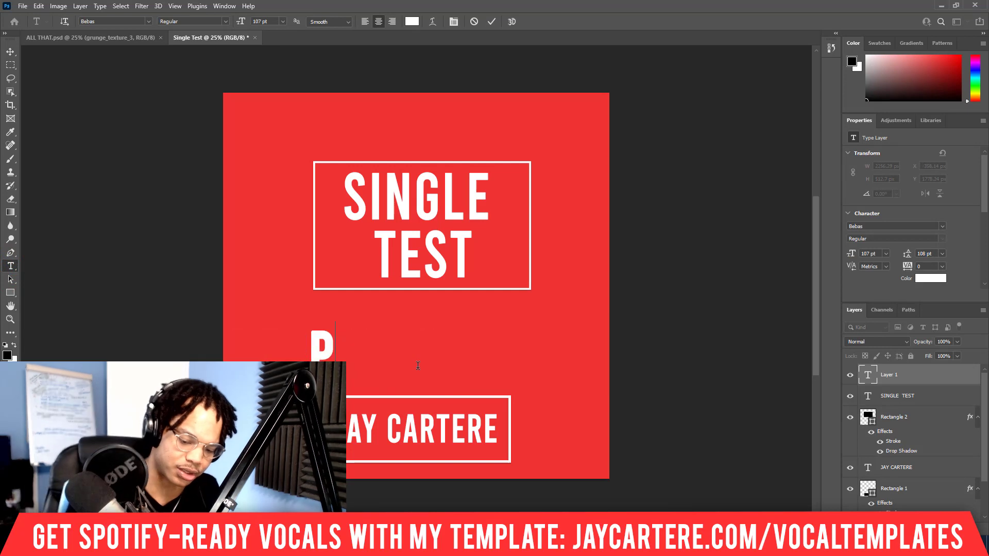
text(RO)
key(ctrl+v)
key(ctrl+a)
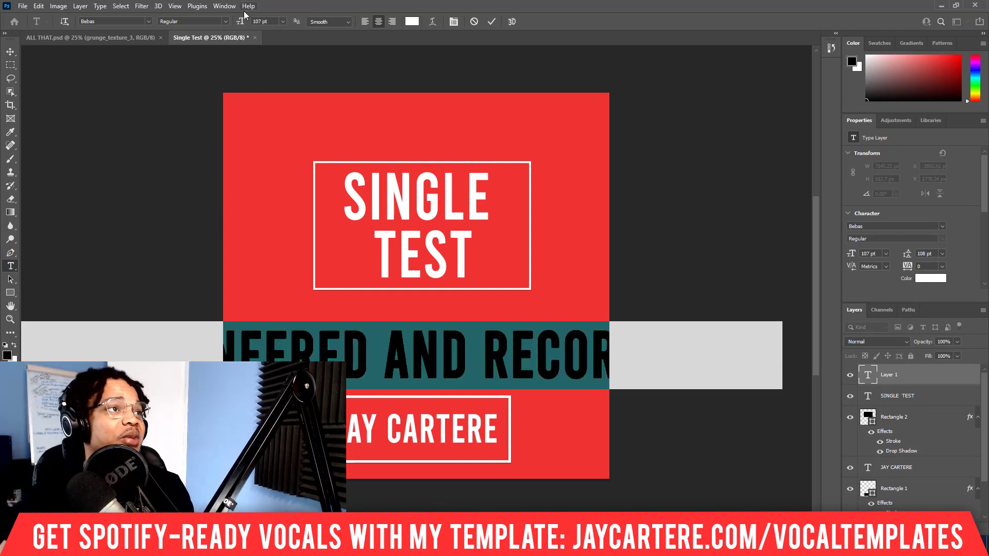
drag(241, 21, 199, 20)
click(11, 52)
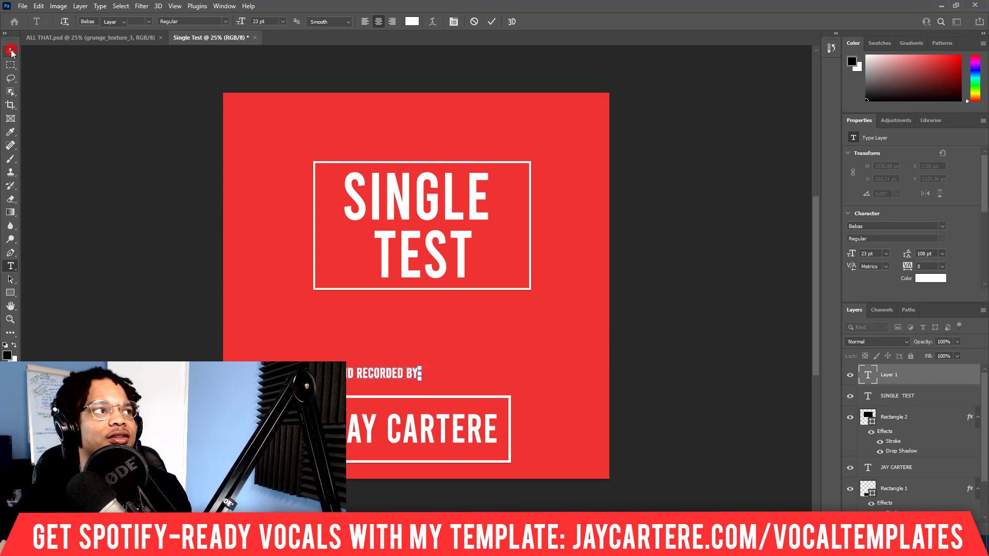
drag(379, 377, 474, 381)
click(636, 319)
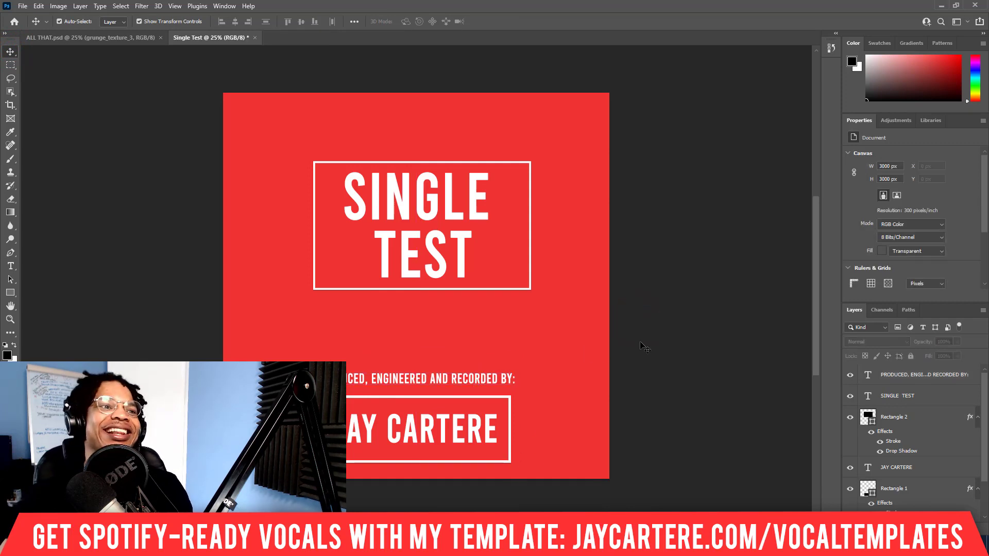
click(98, 43)
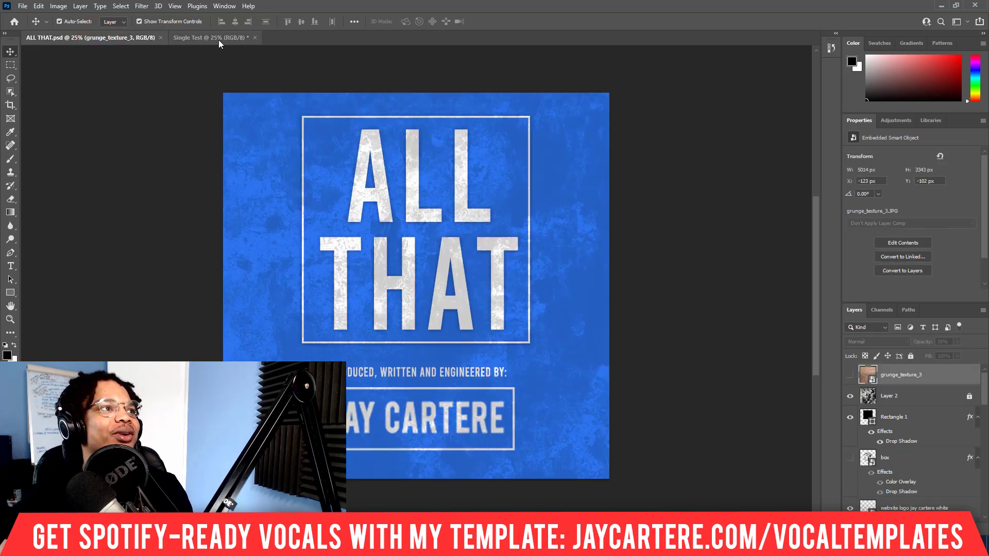
- Reword the credit line to 'PRODUCED, WRITTEN AND ENGINEERED BY:' on the Single Test cover
click(209, 38)
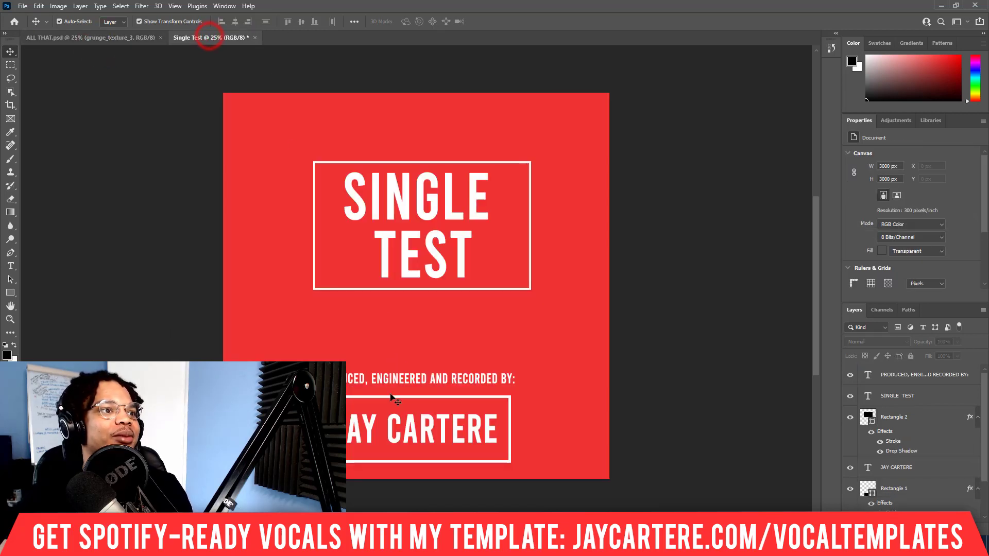
click(11, 266)
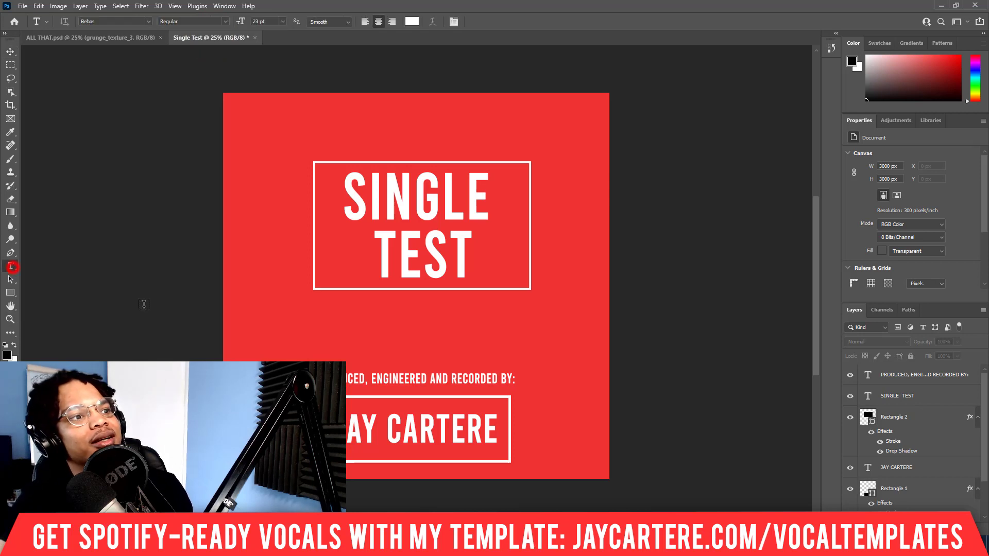
click(400, 381)
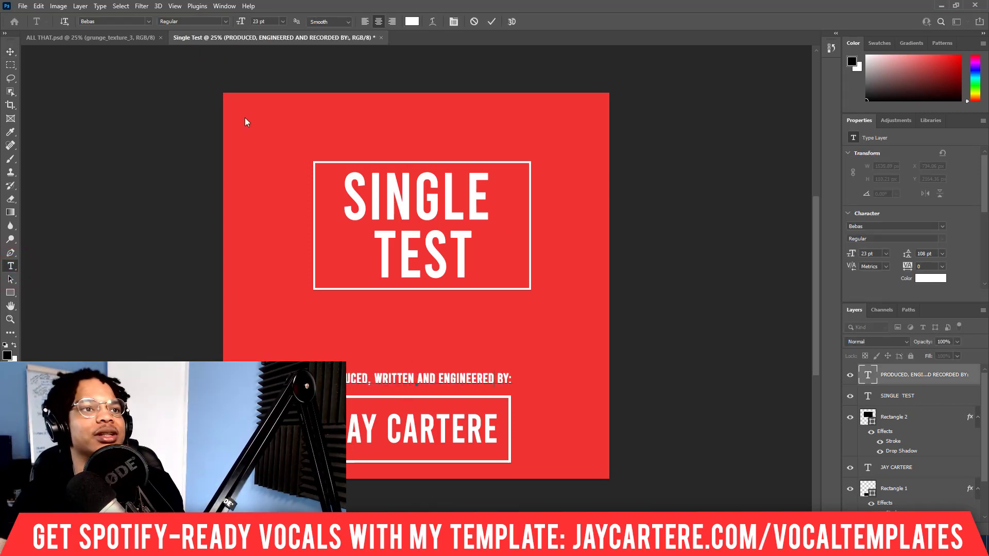
click(10, 51)
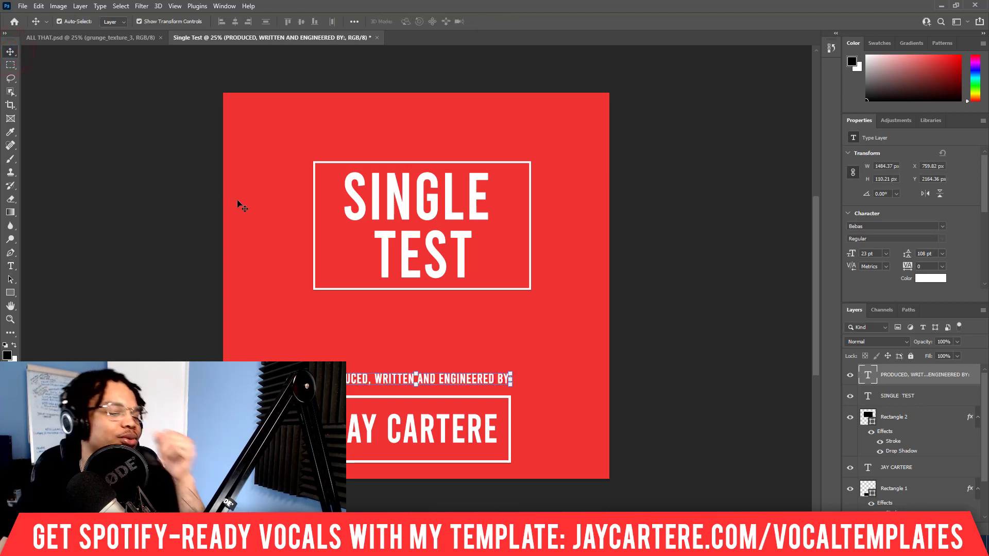
click(135, 192)
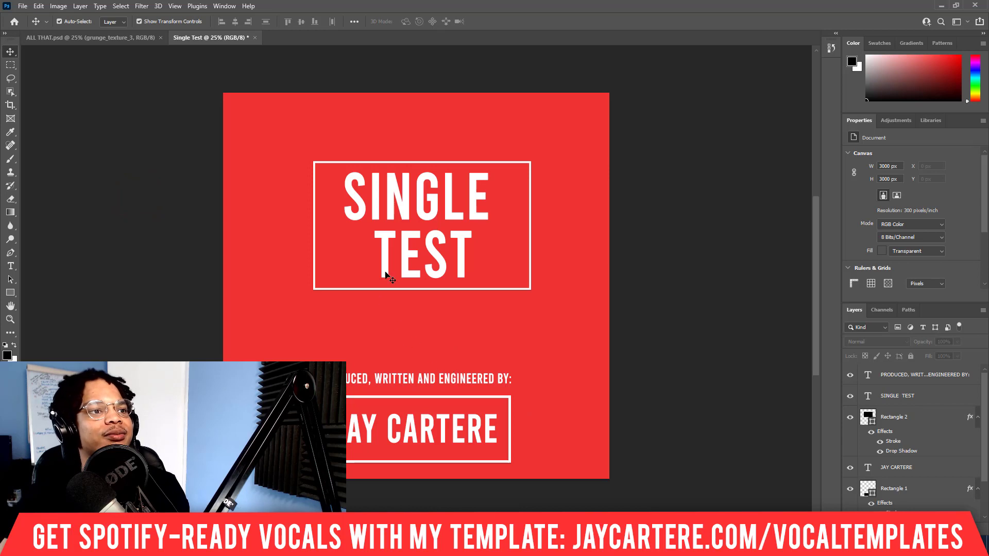
drag(664, 477, 355, 367)
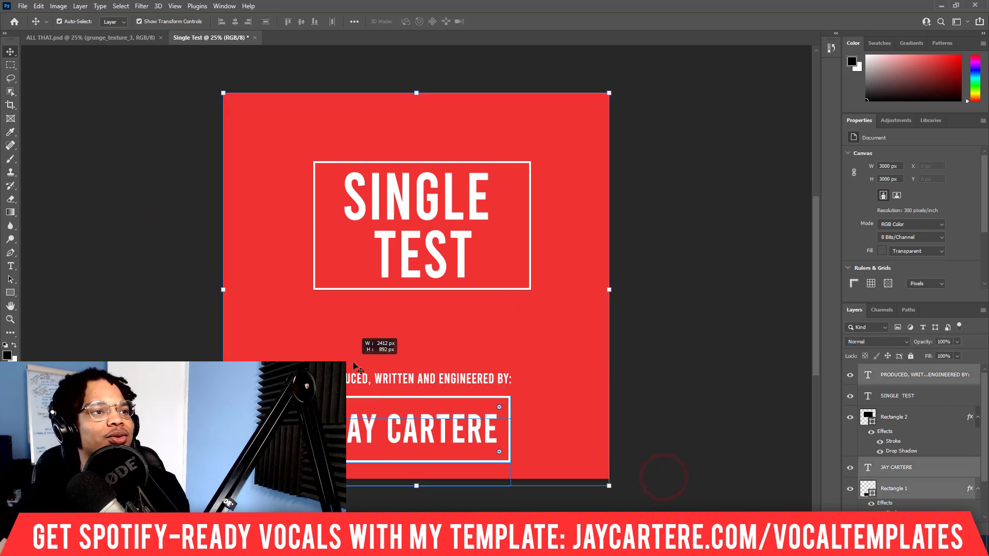
drag(613, 497, 397, 361)
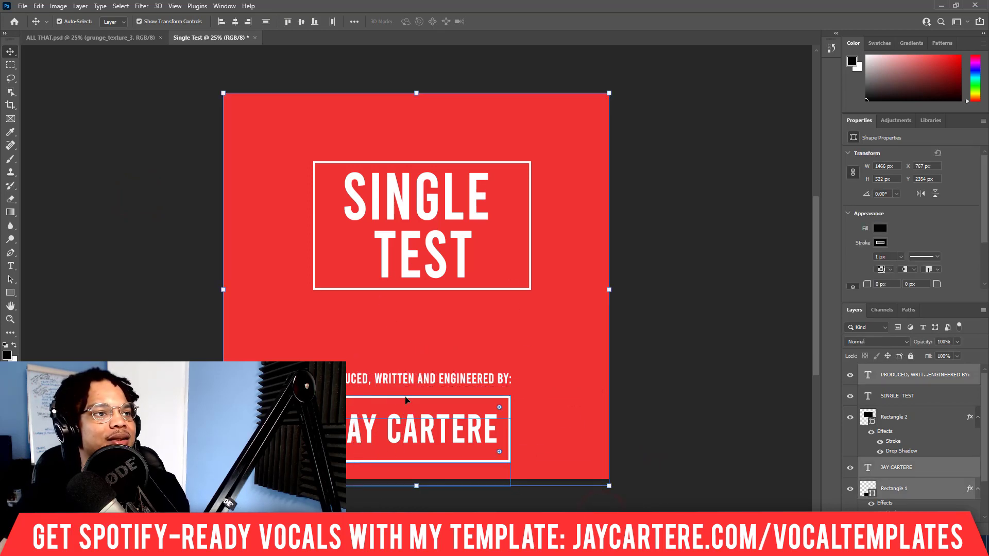
drag(407, 401, 409, 373)
click(738, 460)
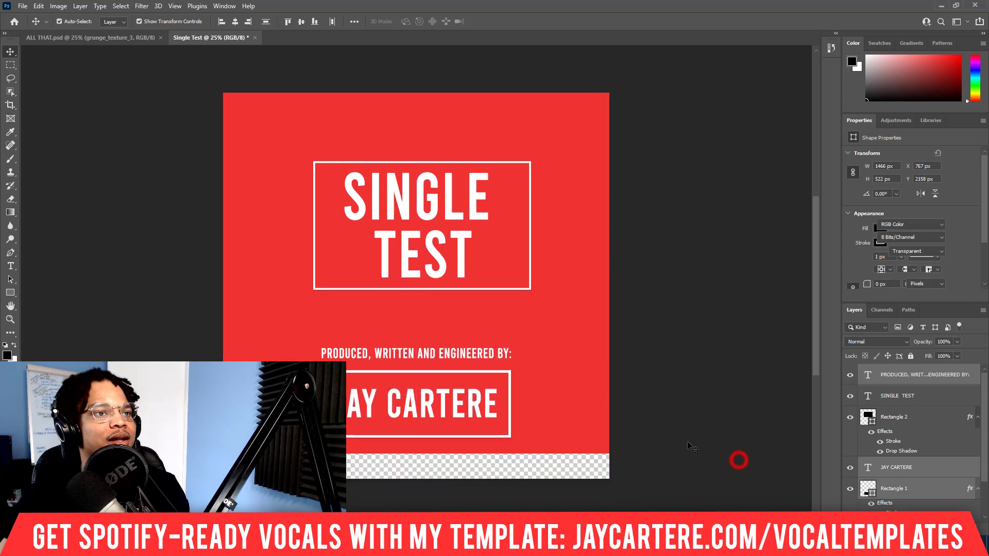
- Lock the background layer (Layer 0) with Lock All
click(569, 405)
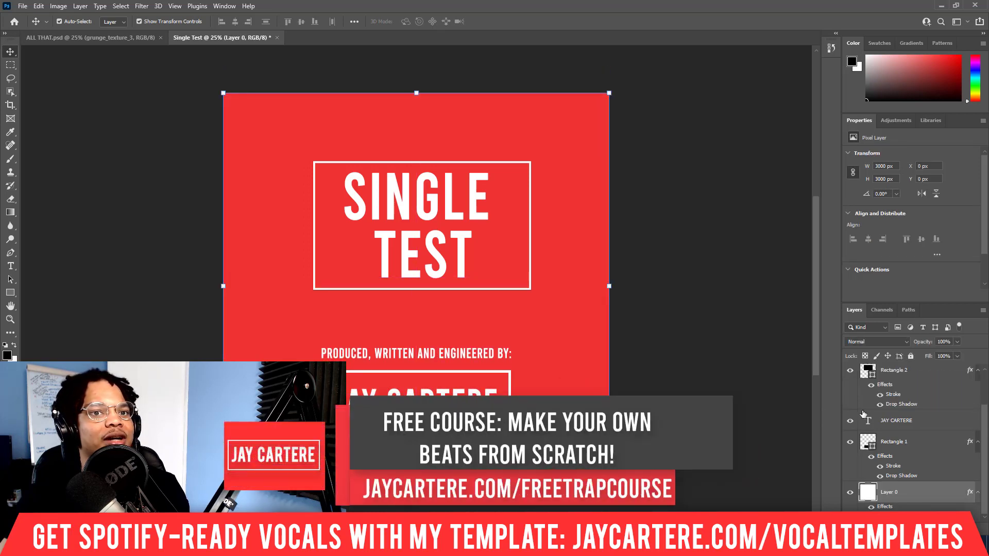
click(911, 356)
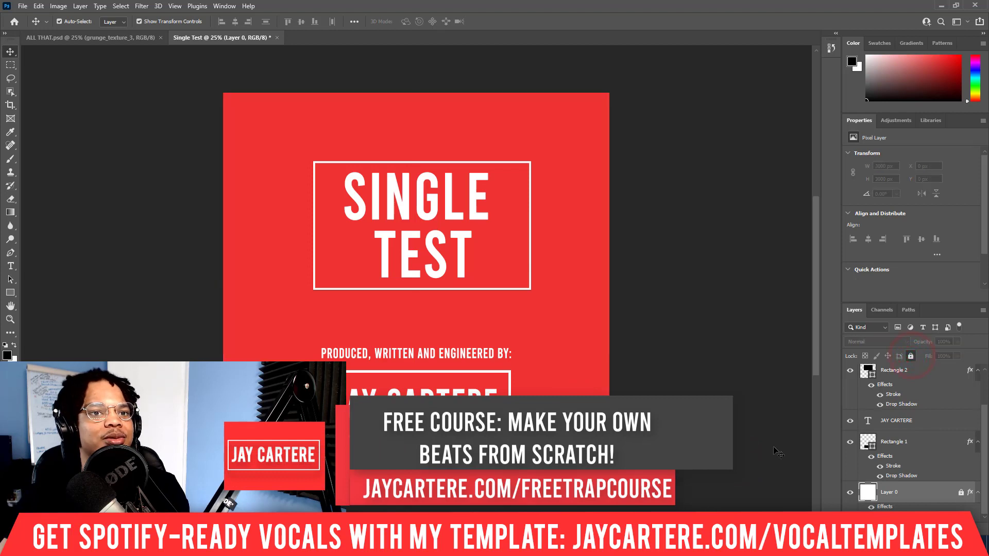
click(693, 386)
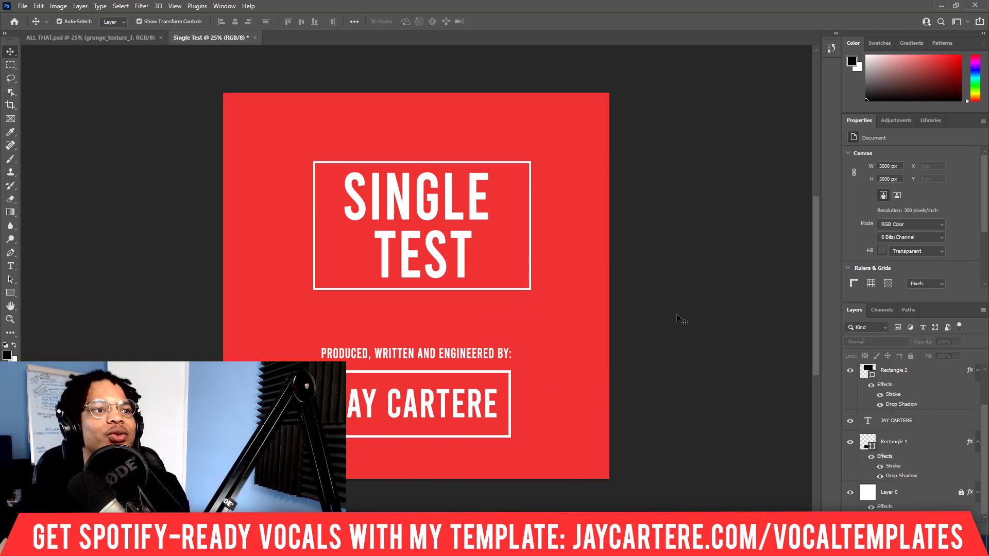
- Nudge the SINGLE TEST title box slightly left to re-centre it
drag(503, 249, 497, 250)
click(722, 268)
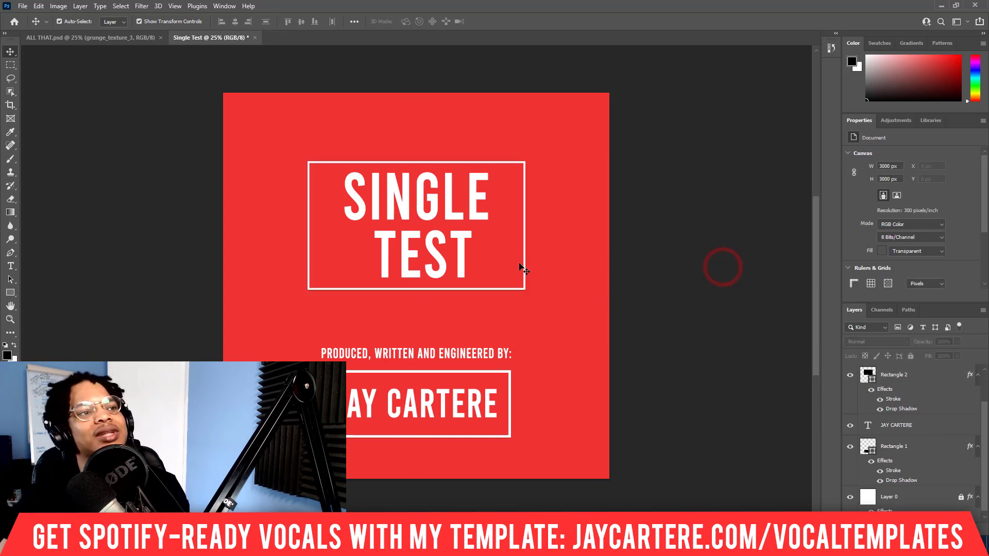
click(423, 253)
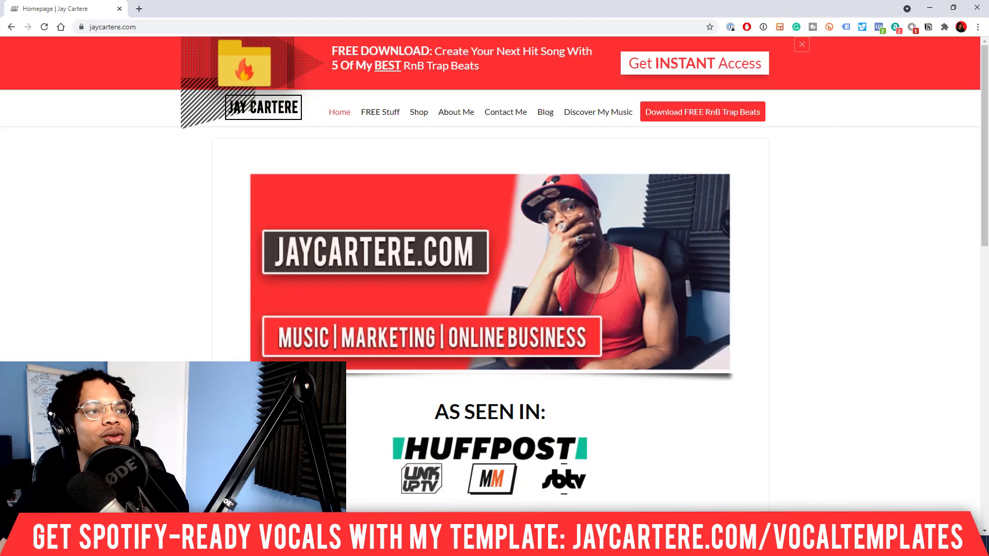
- Search Google for 'GRUNGE TEXTURE' and show the image results
click(139, 9)
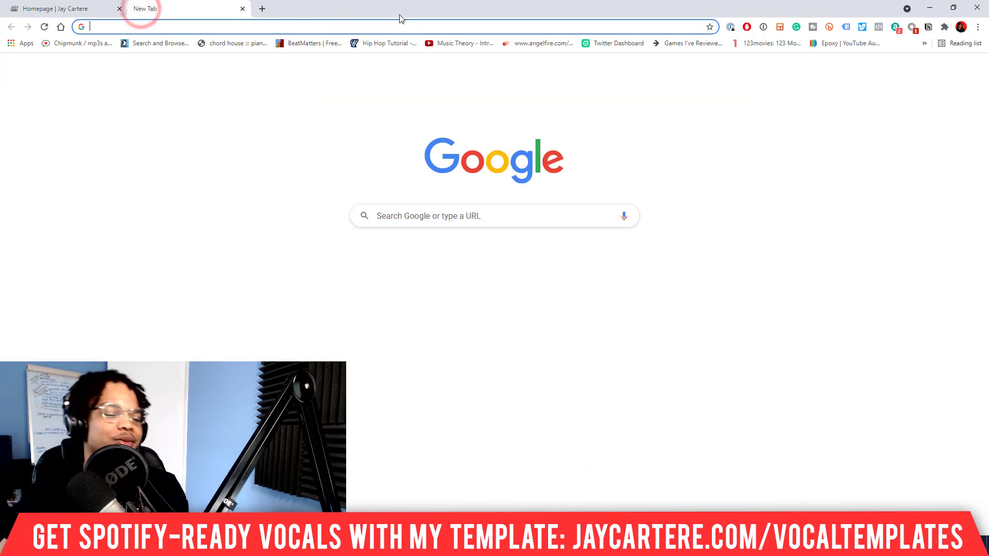
text(GRUNGE)
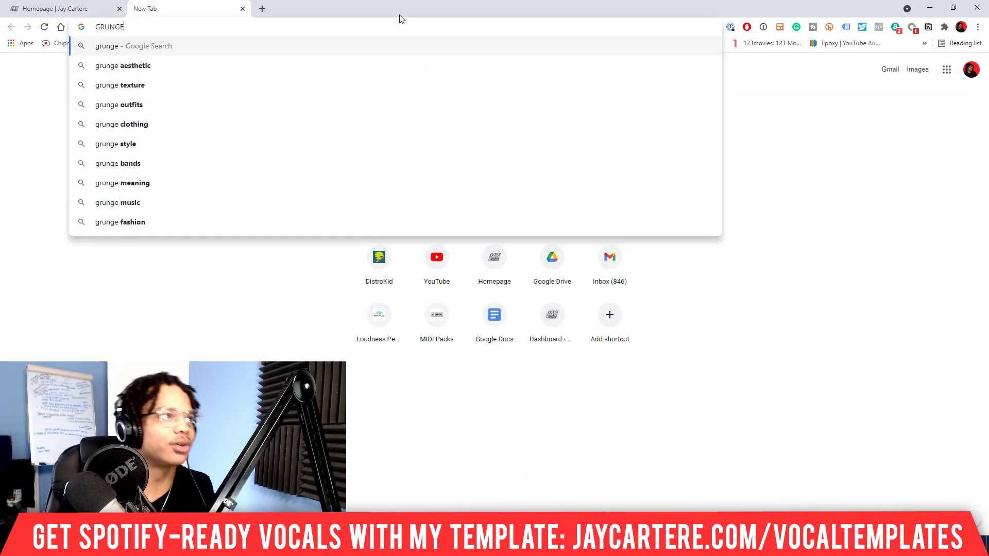
key(Return)
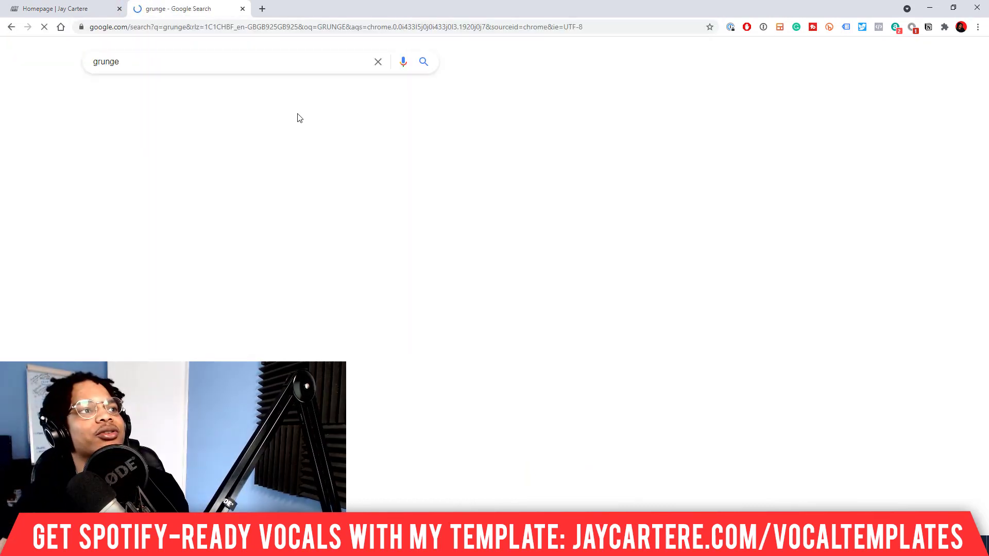
click(180, 63)
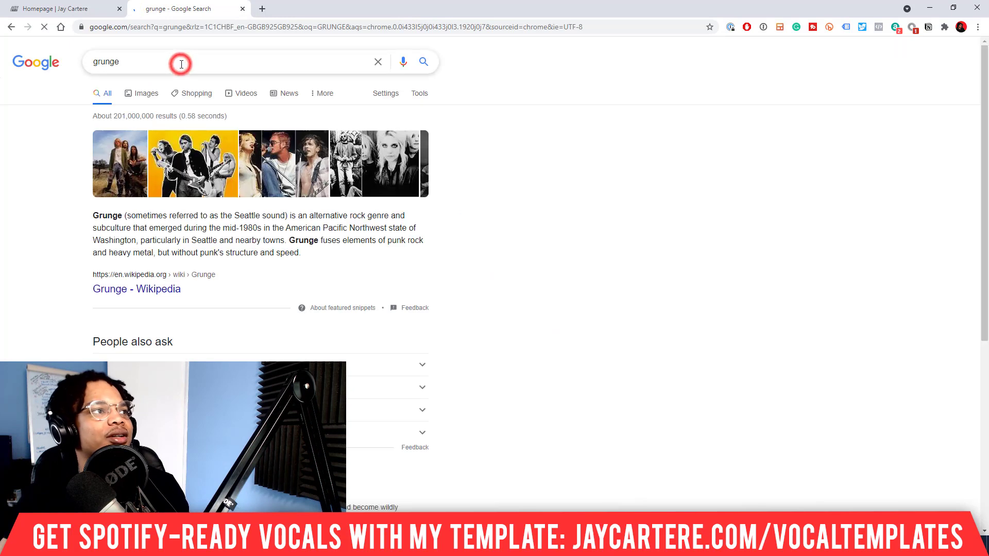
text(TEXTURE)
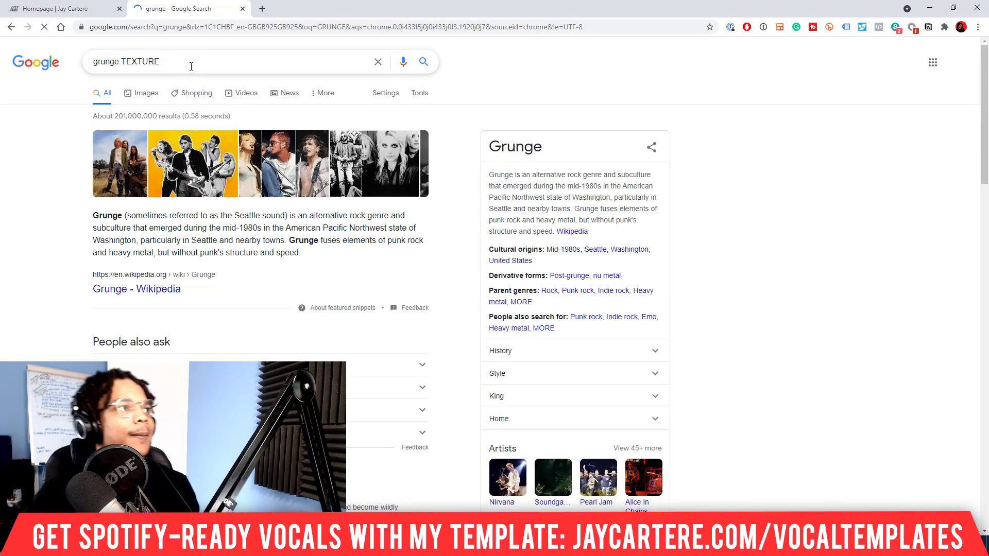
key(Return)
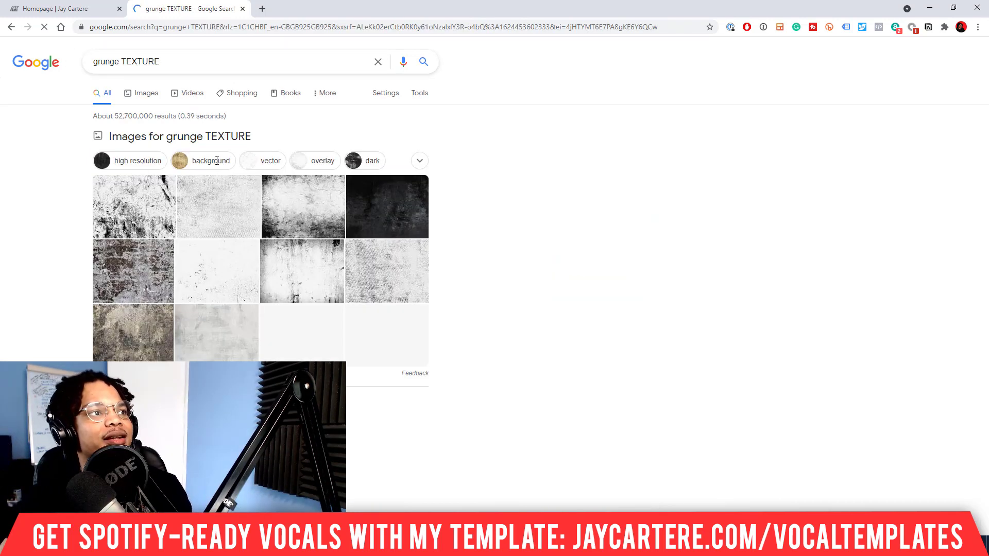
click(139, 93)
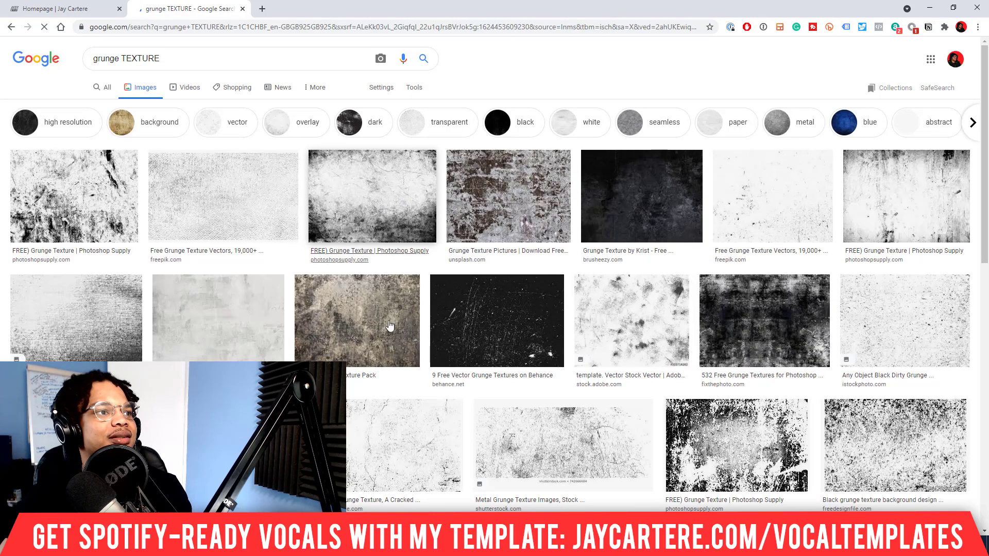
- Save the Mixed Grunge: Texture Pack image to Downloads as mixed_grunge_texture_02.jpg
click(366, 335)
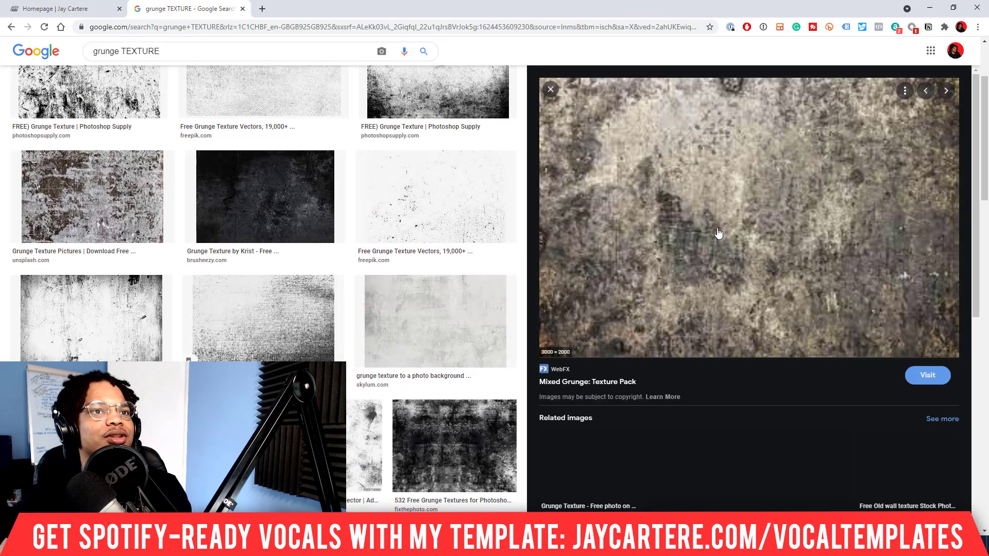
right_click(721, 225)
click(771, 348)
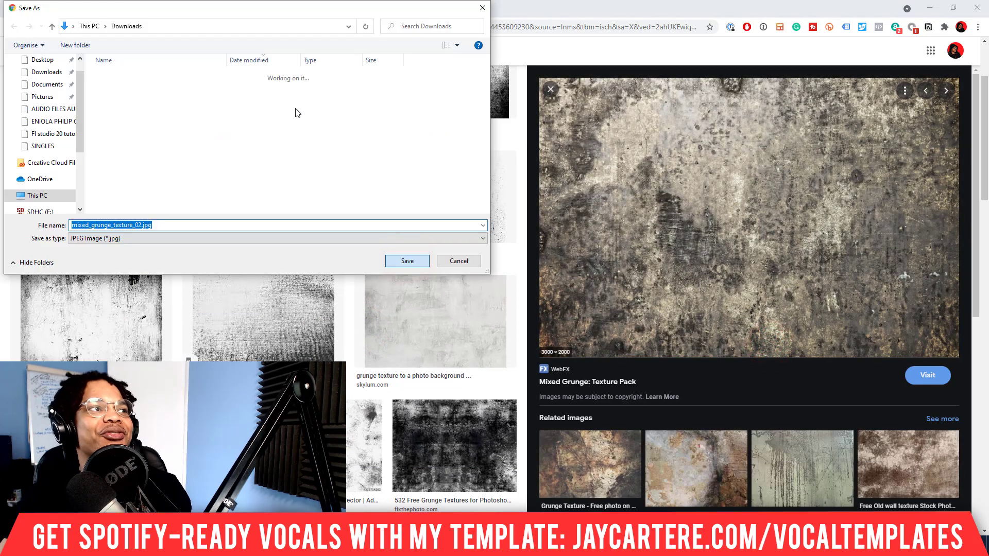
click(407, 260)
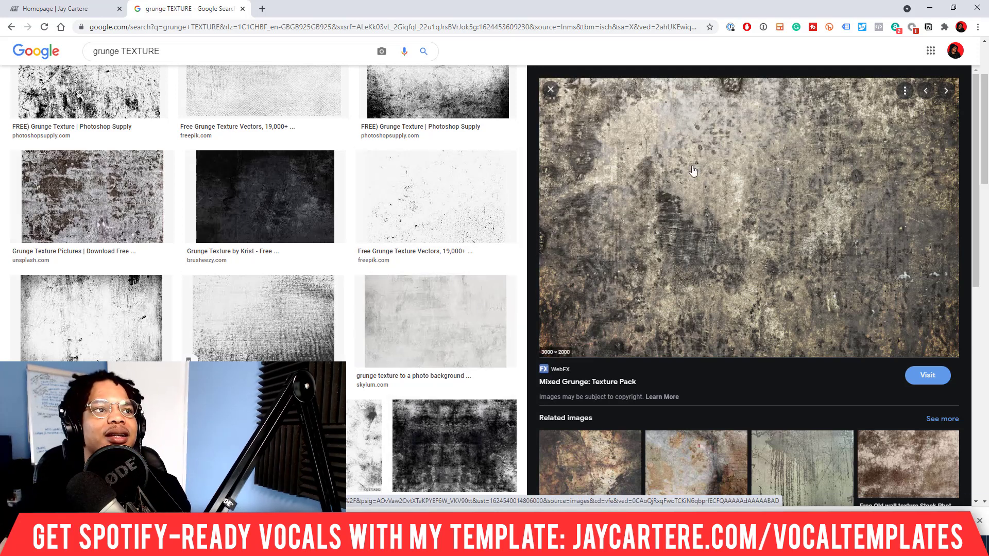
scroll(412, 198, up, 3)
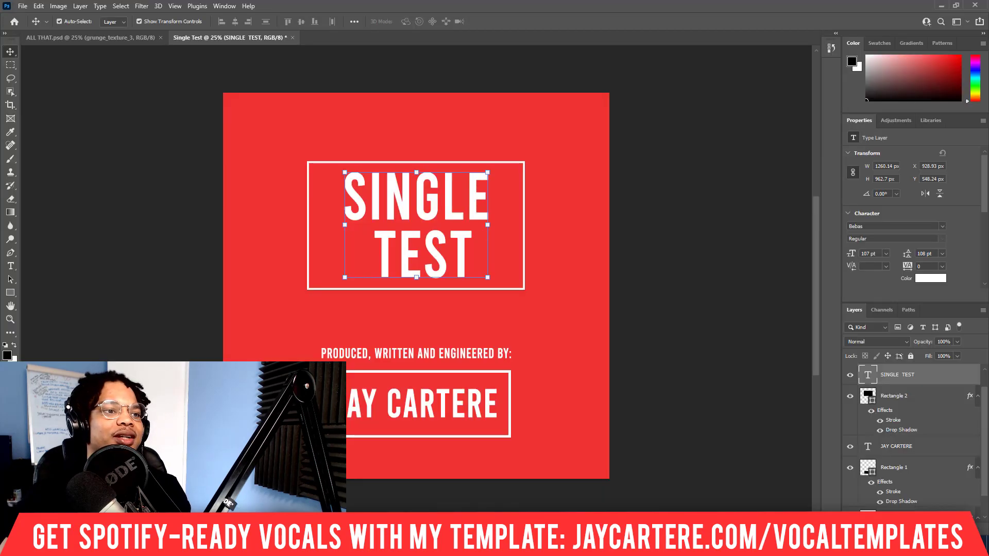
- Place mixed_grunge_texture_02 on the cover and scale it to 6611 × 4407 px over everything
drag(309, 249, 317, 295)
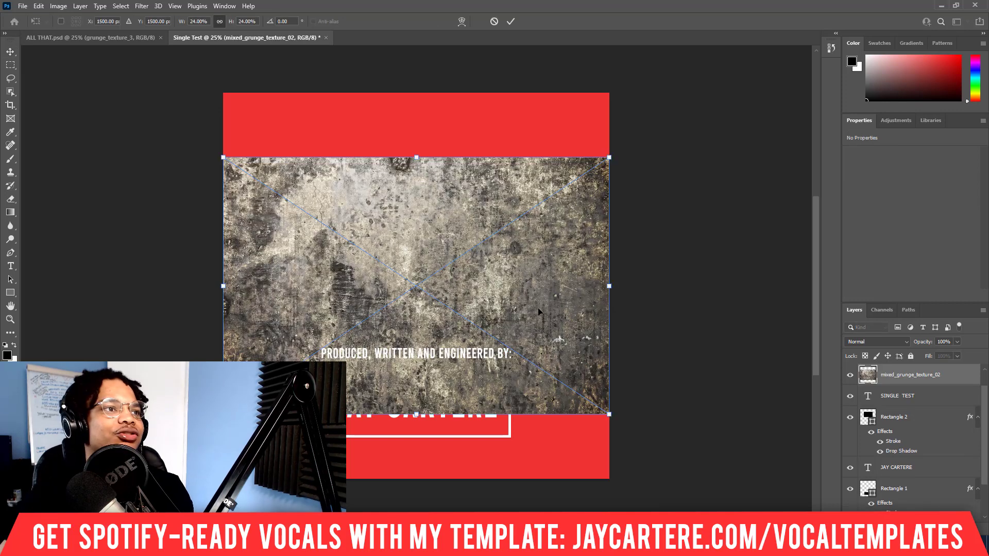
drag(491, 271, 477, 201)
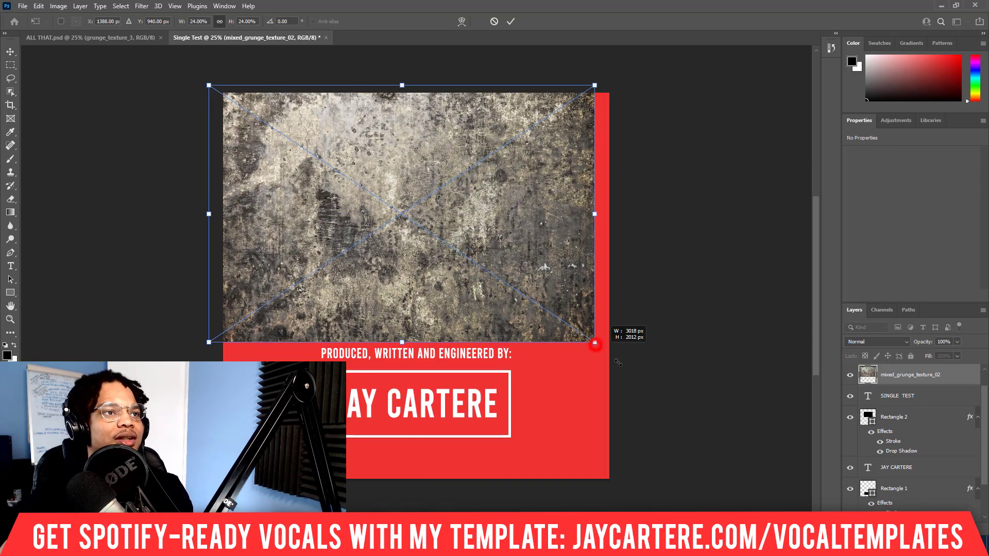
drag(595, 342, 812, 494)
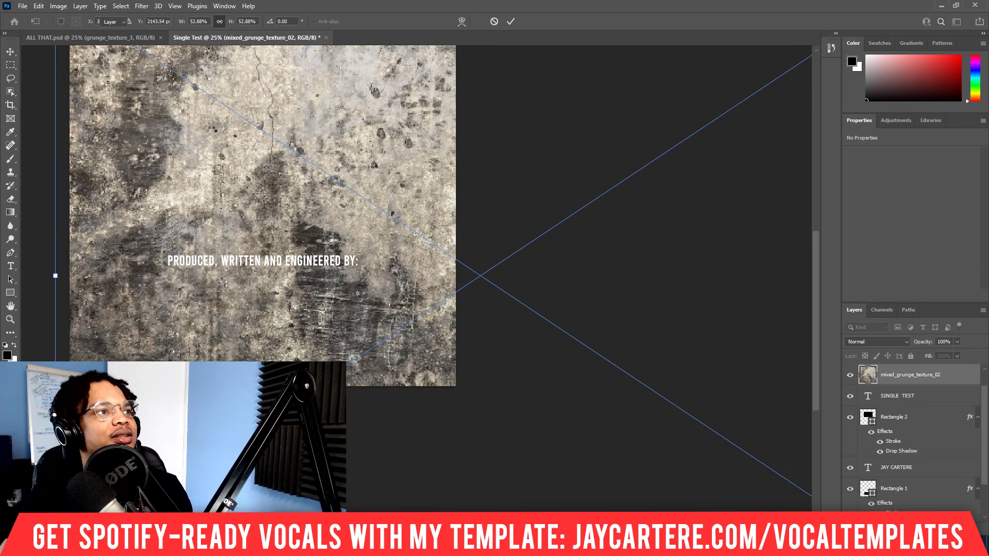
key(Return)
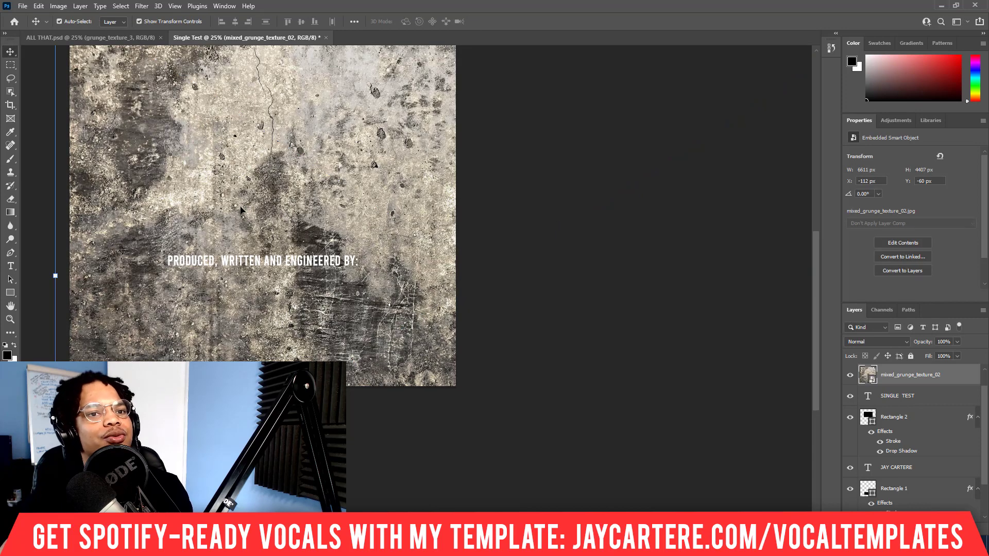
click(341, 153)
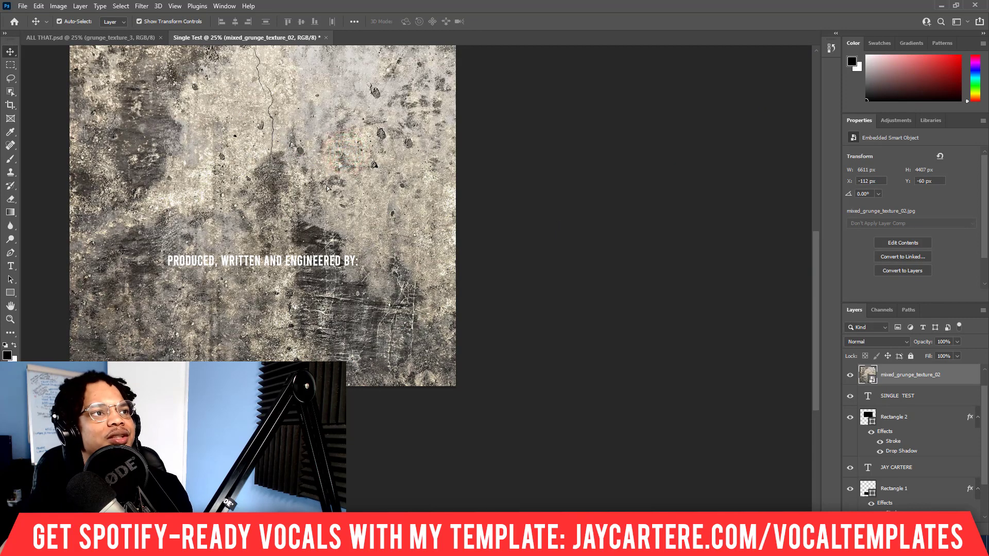
- Shift the grunge texture to X −2139 px, Y −348 px so a lighter patch shows
drag(255, 183, 338, 168)
drag(351, 167, 326, 170)
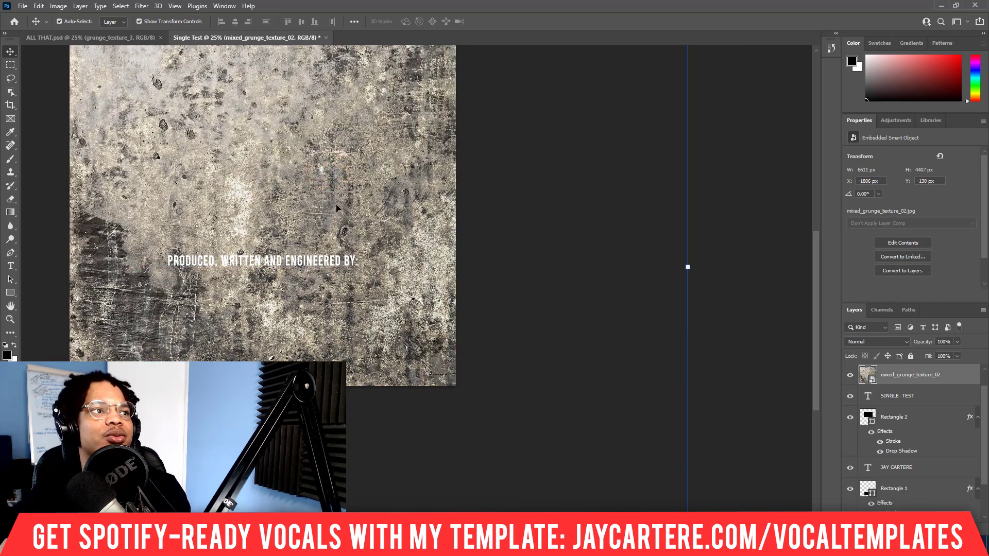
drag(336, 208, 411, 204)
mouse_move(230, 191)
mouse_down()
mouse_move(384, 202)
mouse_move(214, 196)
mouse_up()
drag(371, 170, 409, 142)
drag(318, 189, 341, 108)
drag(363, 176, 363, 210)
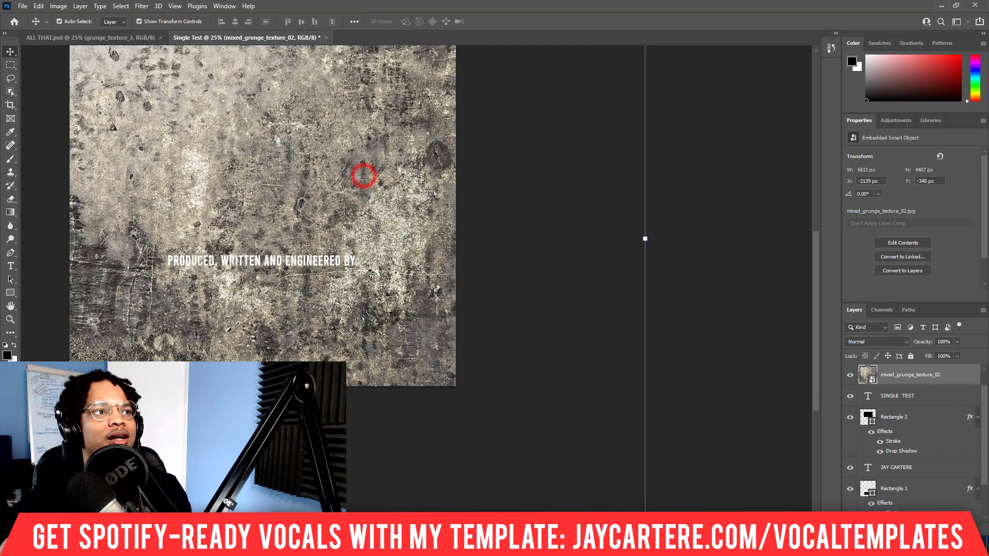
click(957, 356)
- Move the grunge texture layer to the top of the stack at 20% opacity
click(967, 379)
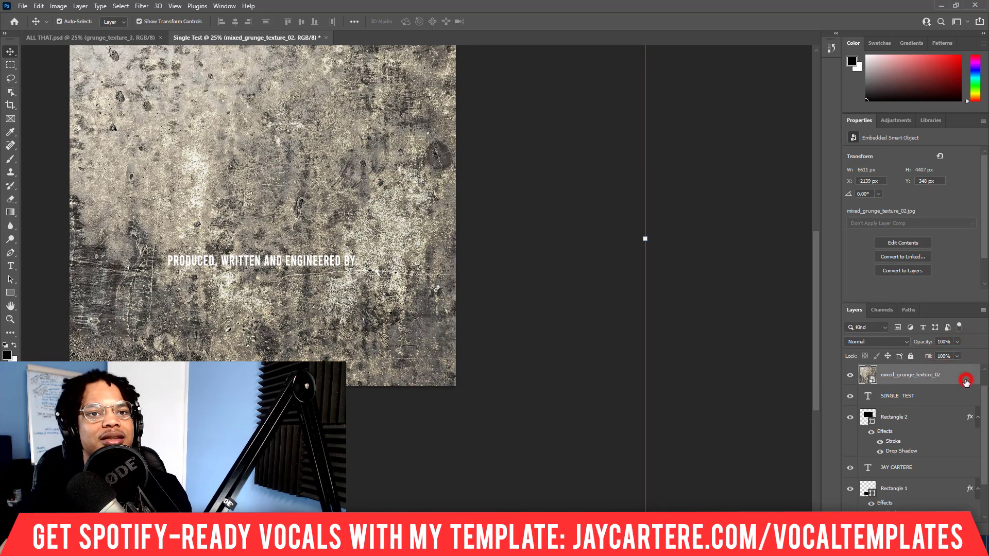
scroll(939, 401, up, 1)
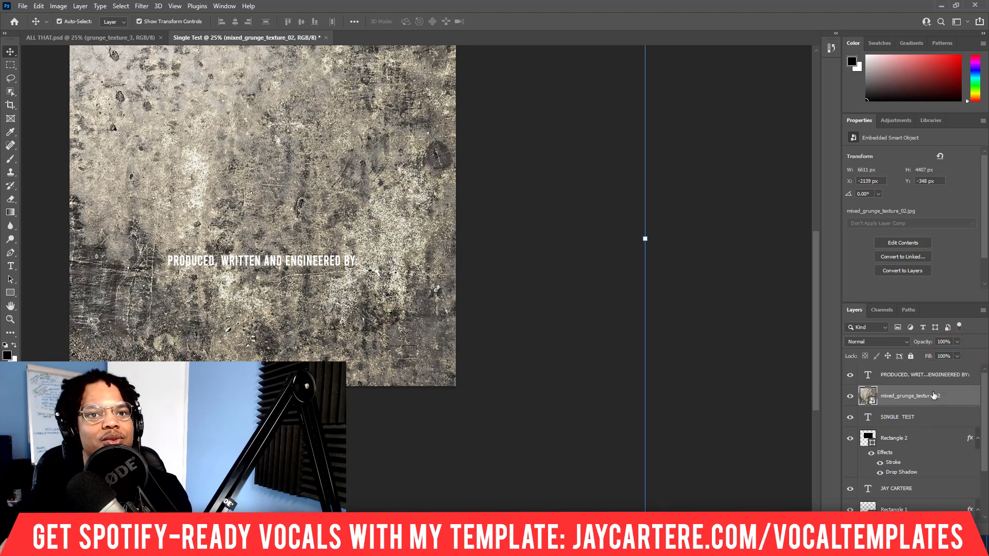
drag(920, 396, 953, 385)
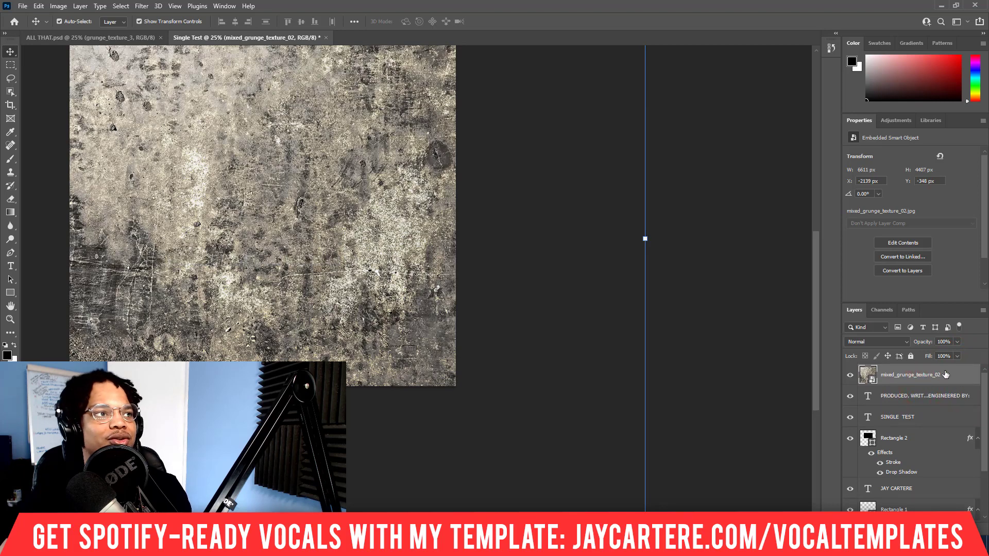
click(957, 357)
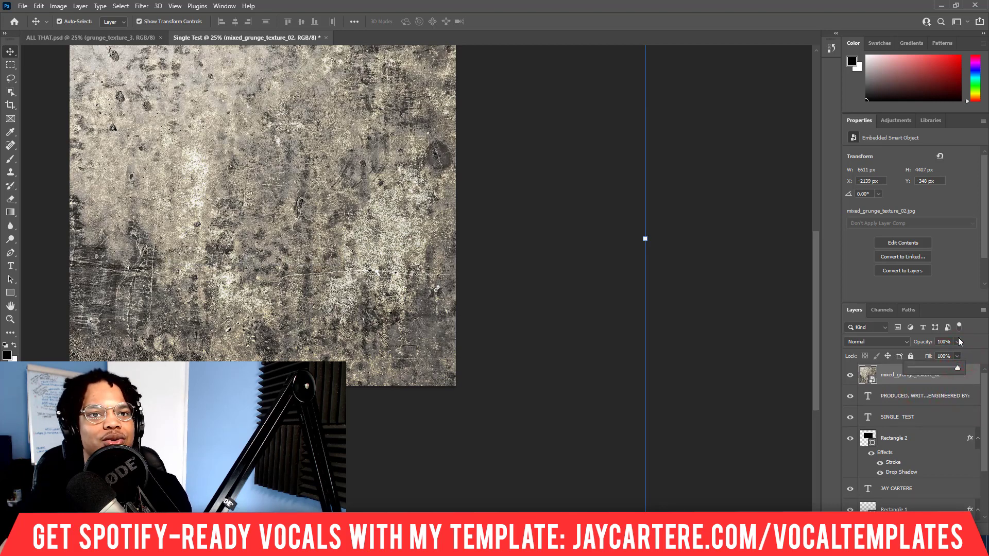
click(958, 342)
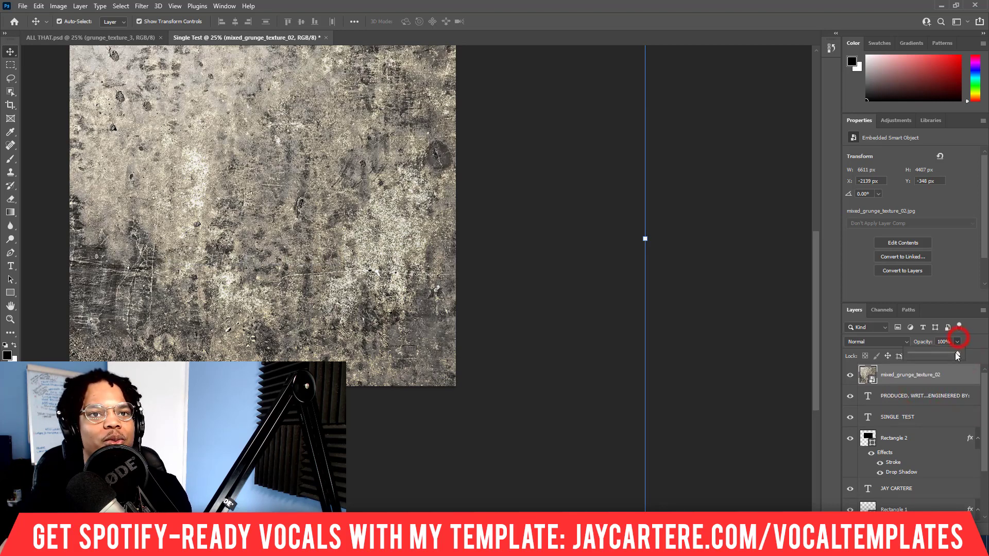
click(922, 356)
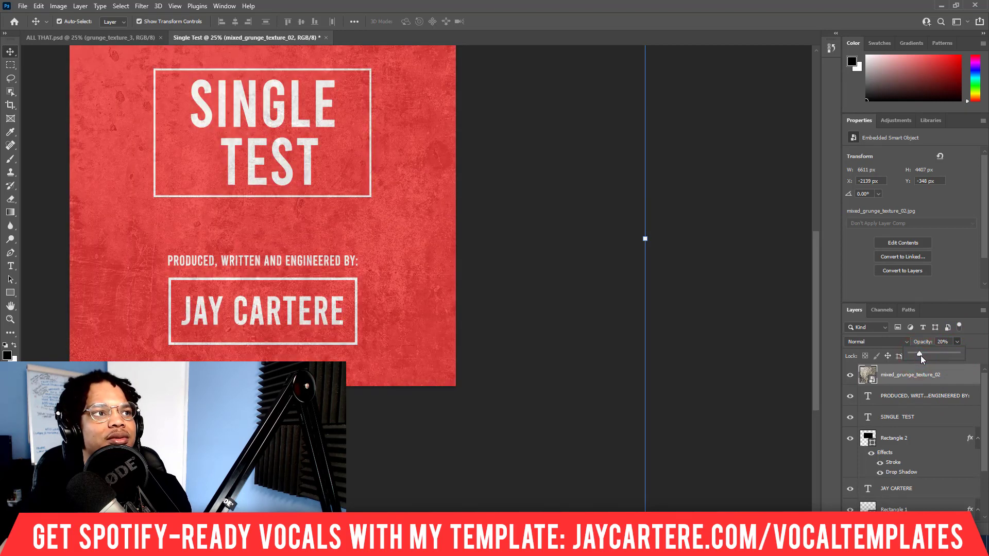
scroll(593, 345, up, 3)
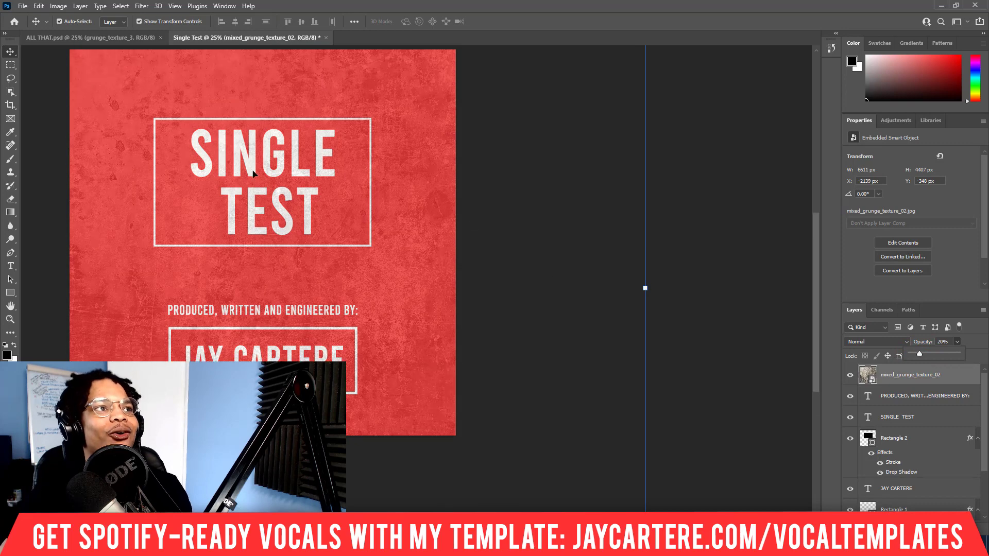
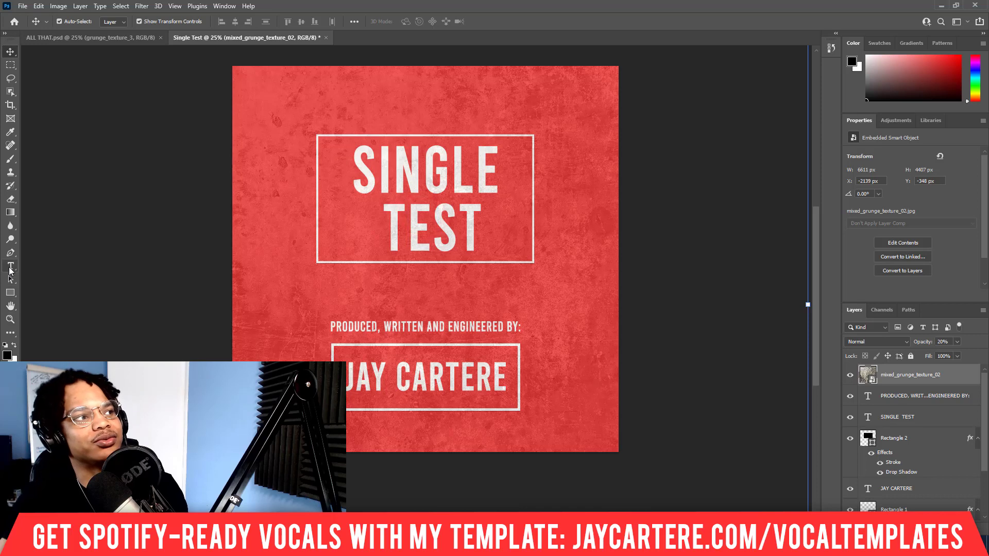
- Redo the line break in the SINGLE TEST title so it sits on two lines
click(390, 224)
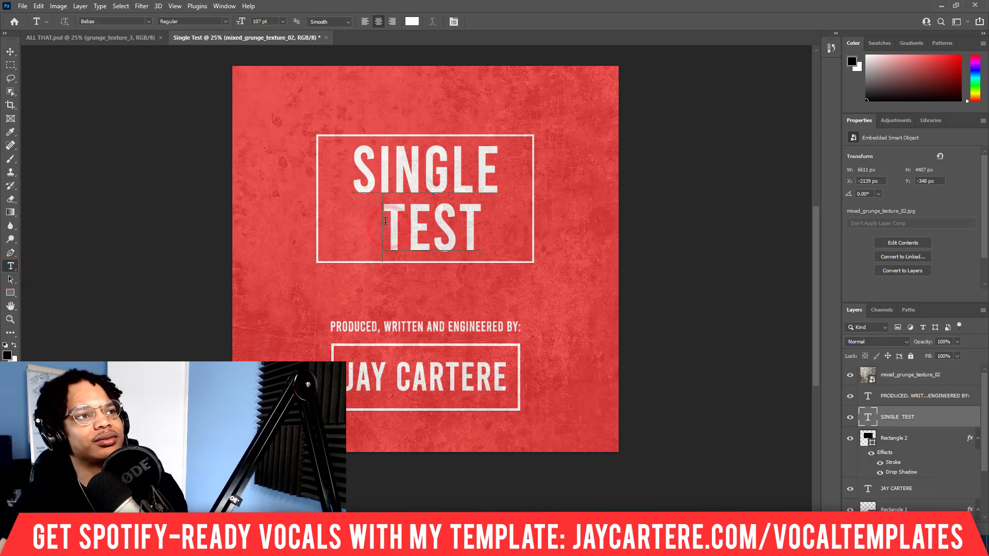
key(BackSpace)
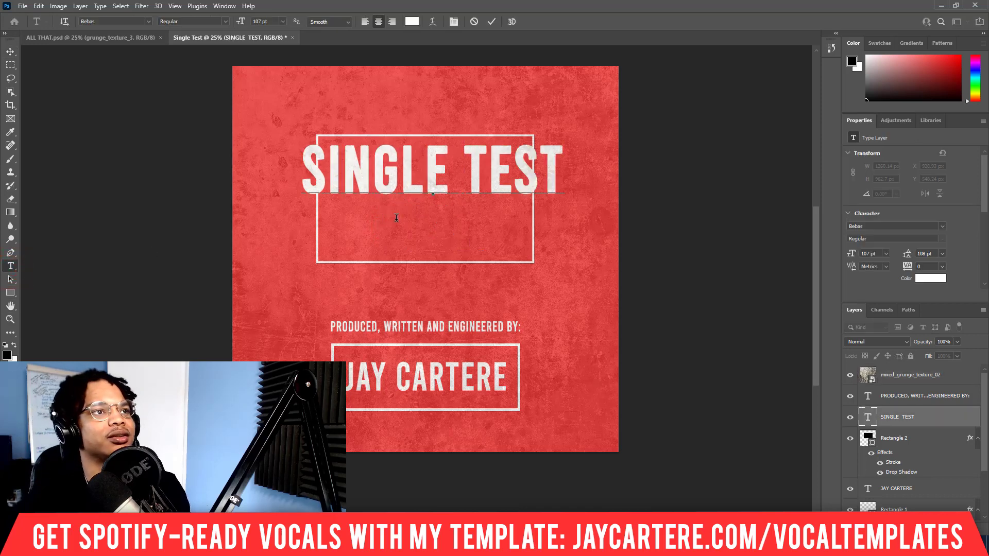
key(BackSpace)
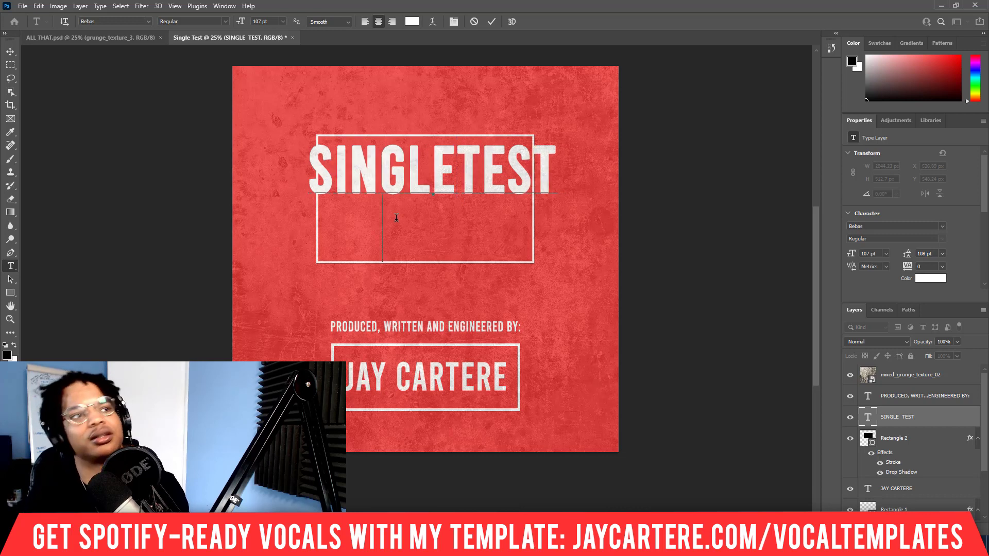
key(Return)
click(9, 52)
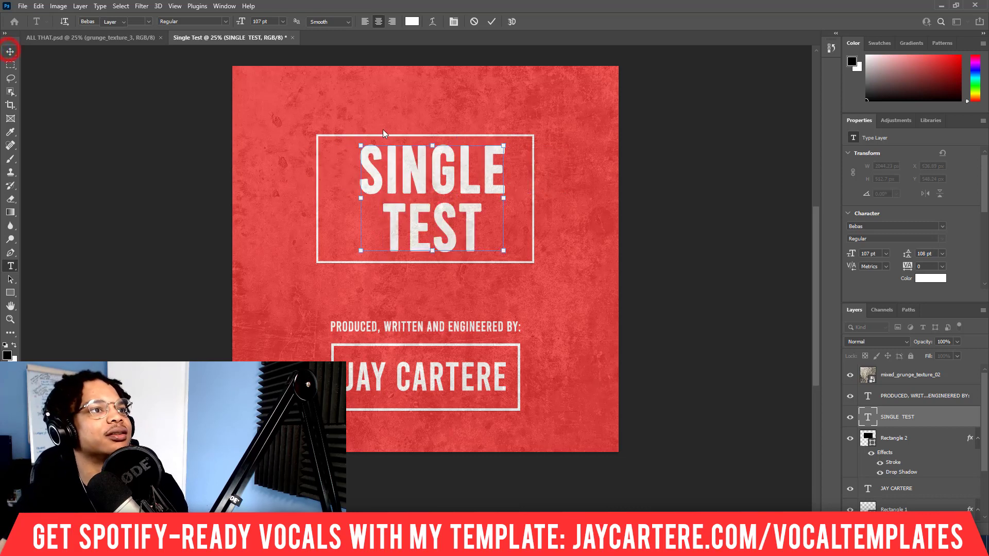
- Nudge the grunge texture slightly left and lock it with Lock All
click(434, 175)
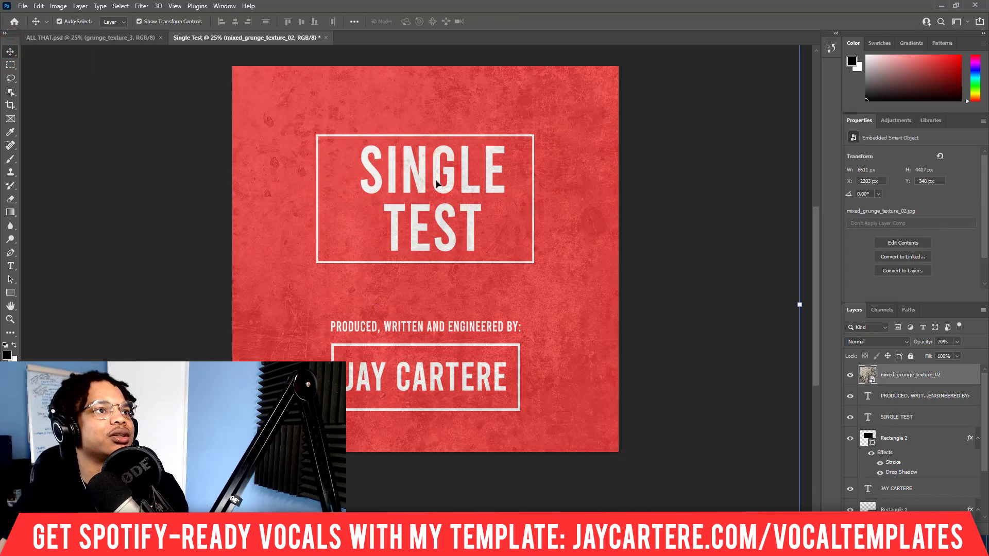
drag(436, 184, 431, 184)
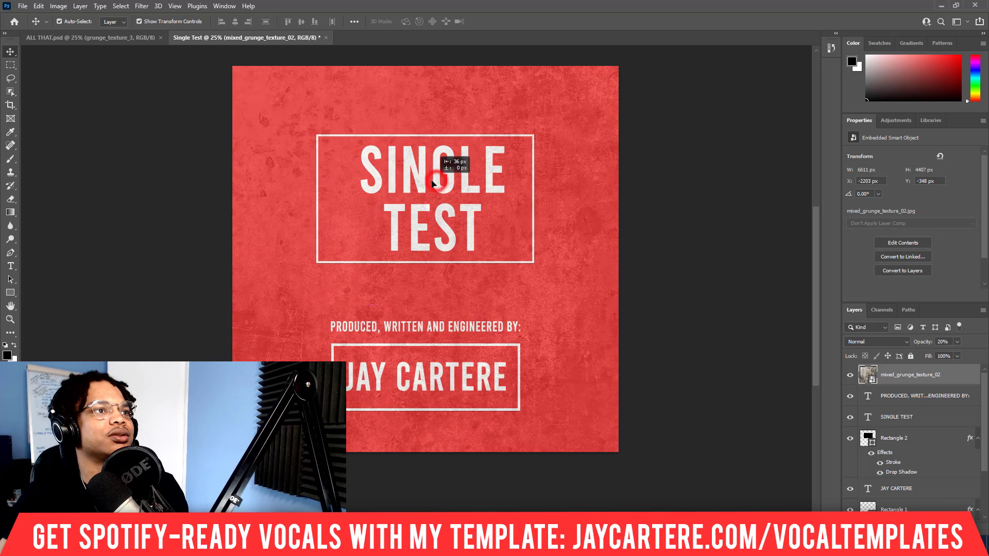
click(911, 356)
- Centre SINGLE TEST in its box and narrow the box to 1578.39 × 930.09 px
drag(467, 182, 456, 178)
click(518, 214)
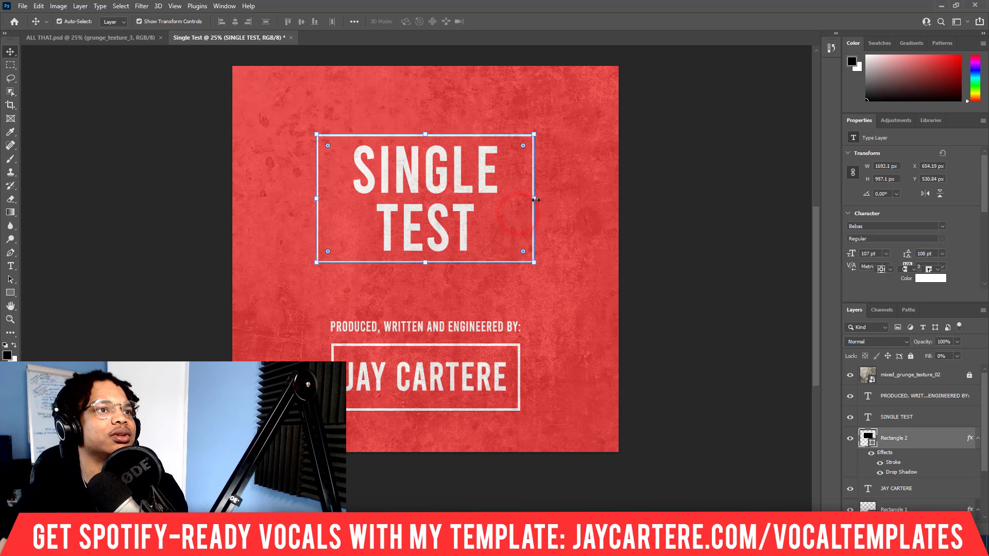
key(ctrl+t)
drag(533, 199, 502, 217)
- Stretch the title box upward so it gives SINGLE TEST more room, and commit it
click(647, 220)
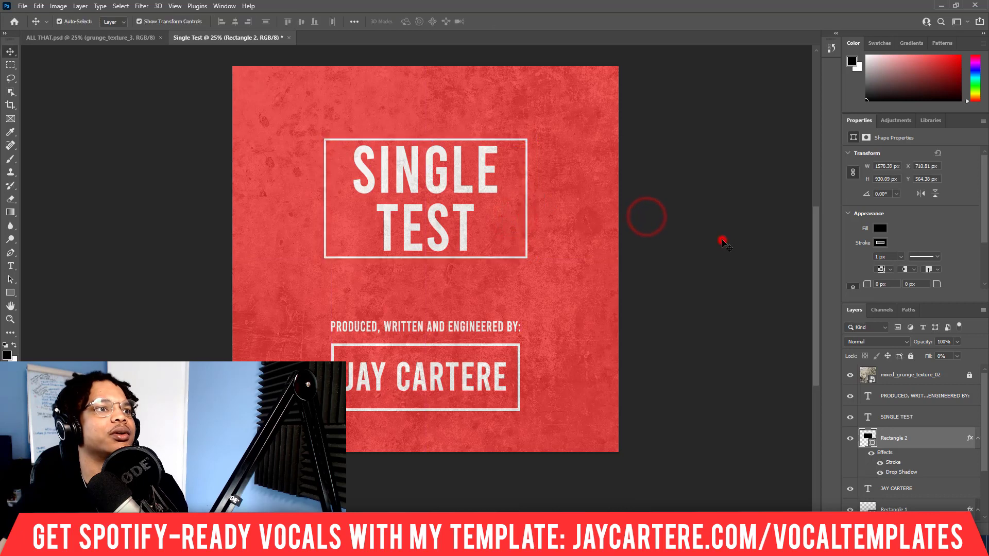
click(722, 238)
click(503, 232)
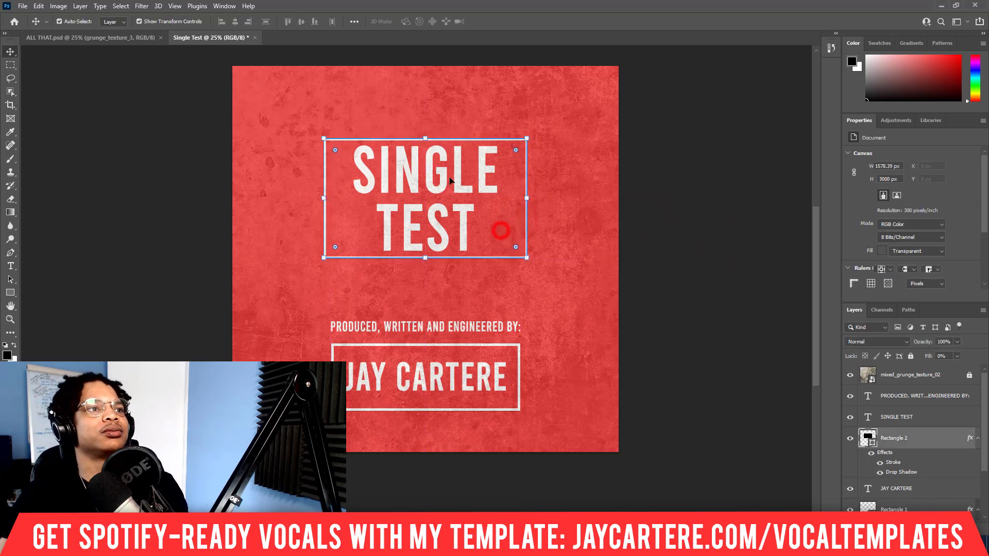
drag(425, 139, 425, 127)
drag(500, 216, 499, 221)
click(709, 227)
click(734, 303)
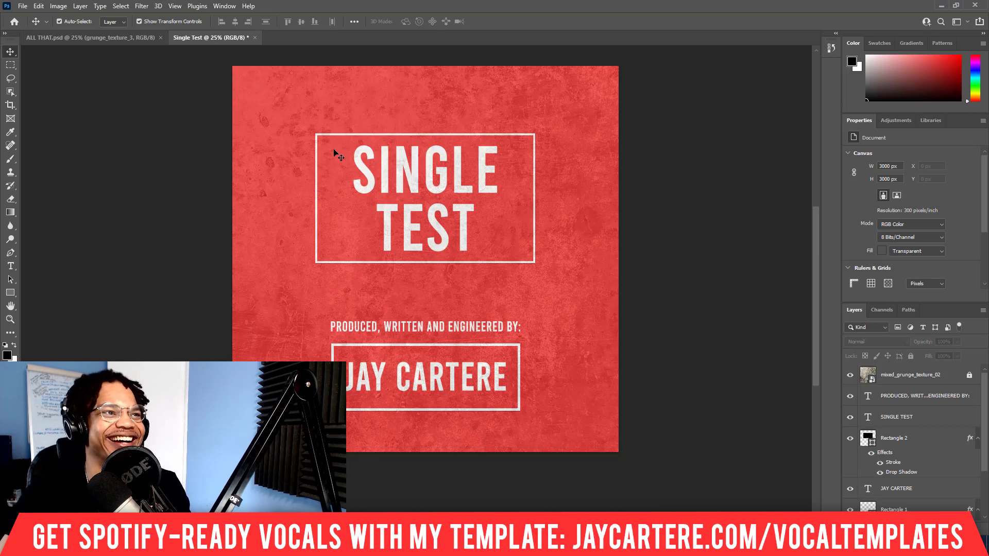
- Compare against the ALL THAT.psd cover, then return to the Single Test cover
click(104, 39)
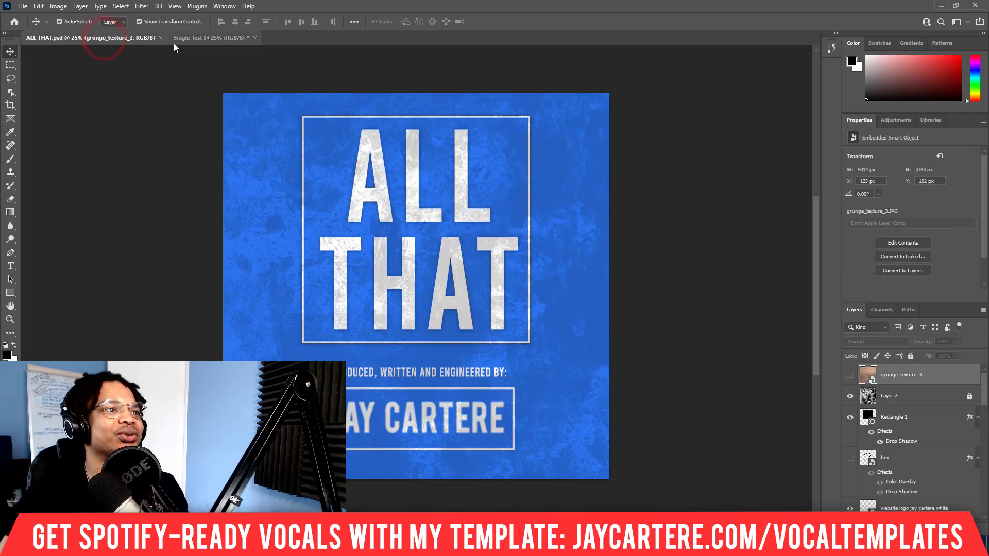
click(190, 38)
click(10, 266)
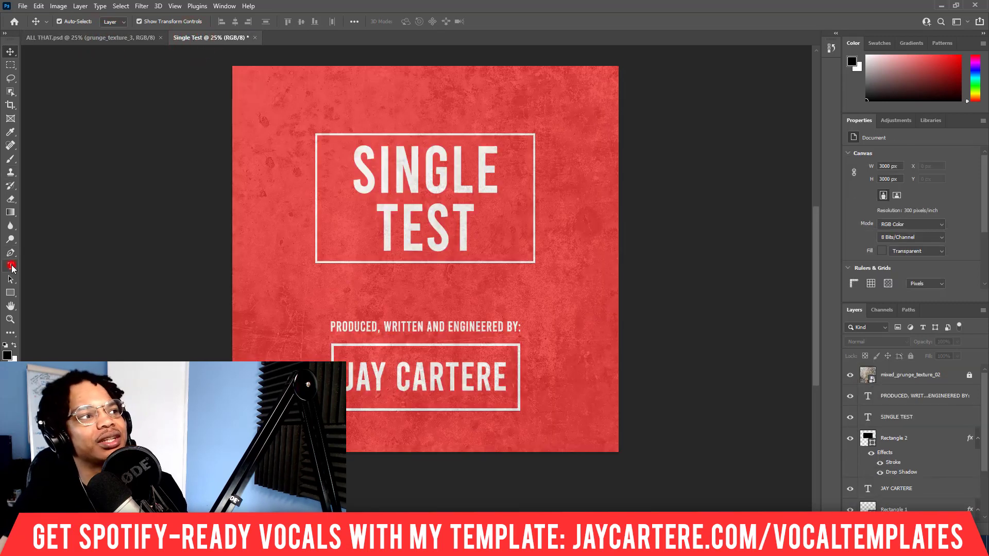
- Add drop shadows to the 'Produced, written and engineered by' credit and the SINGLE TEST title
right_click(910, 403)
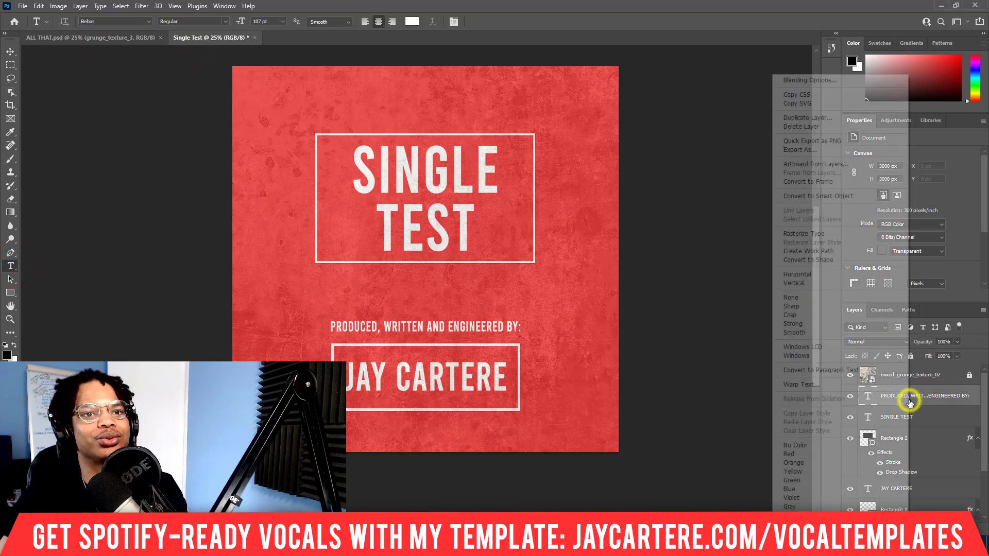
click(830, 80)
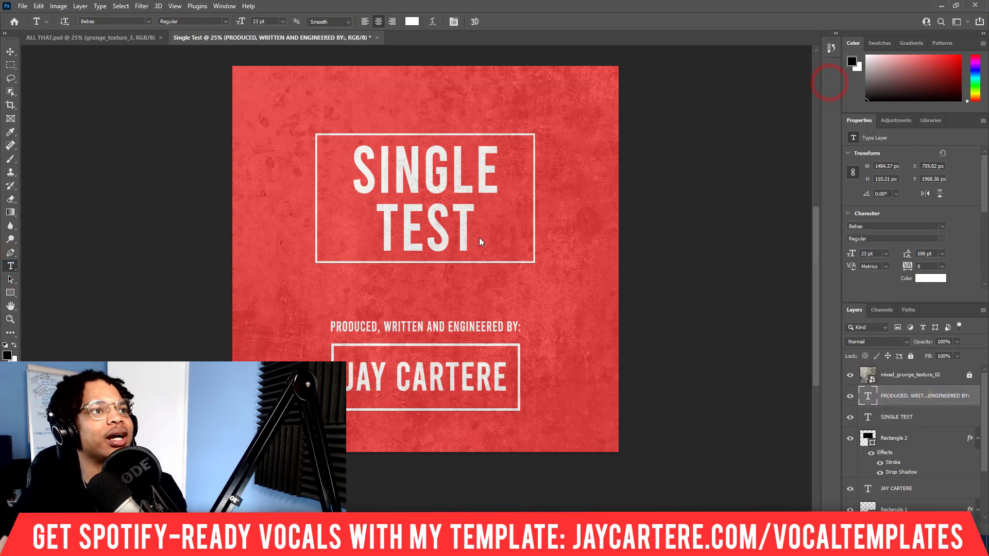
click(544, 284)
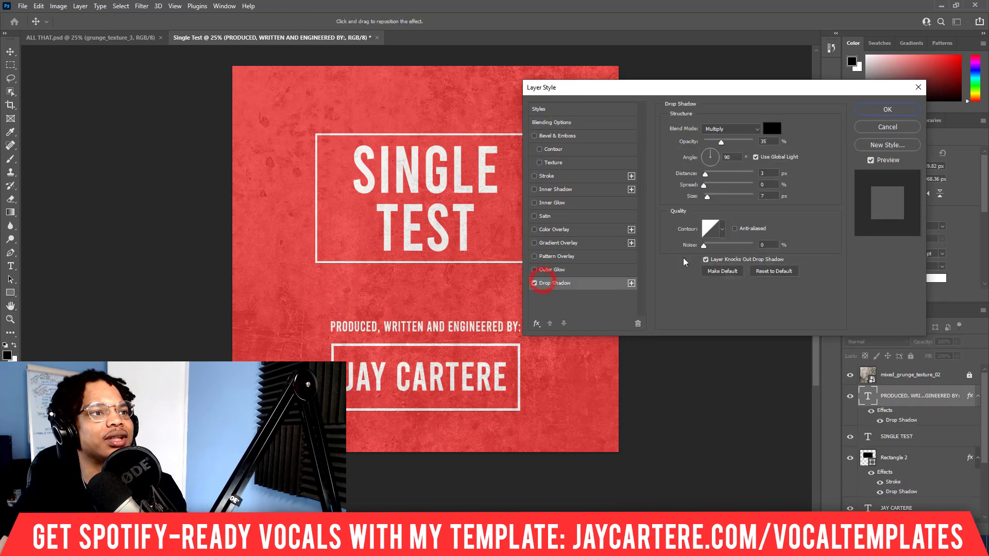
click(886, 110)
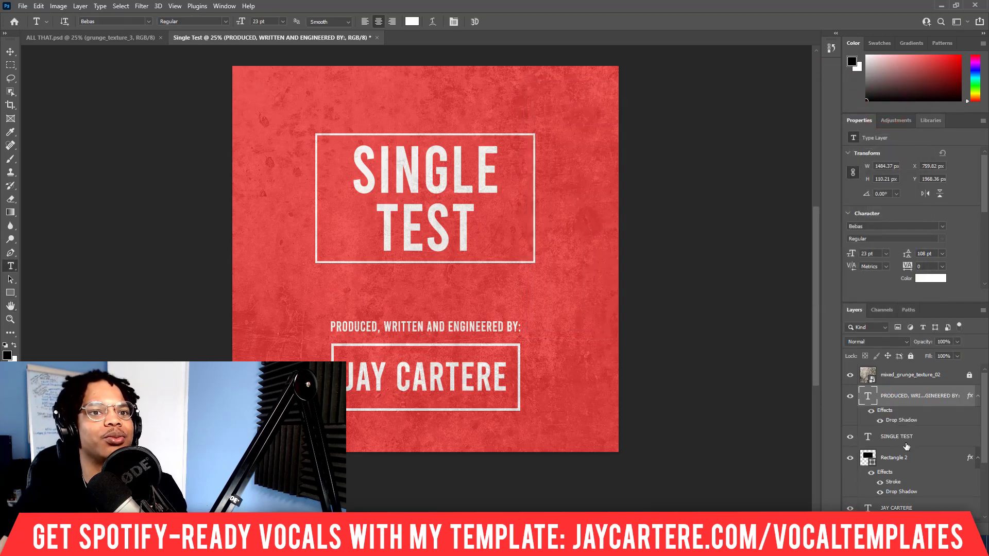
right_click(908, 437)
click(830, 81)
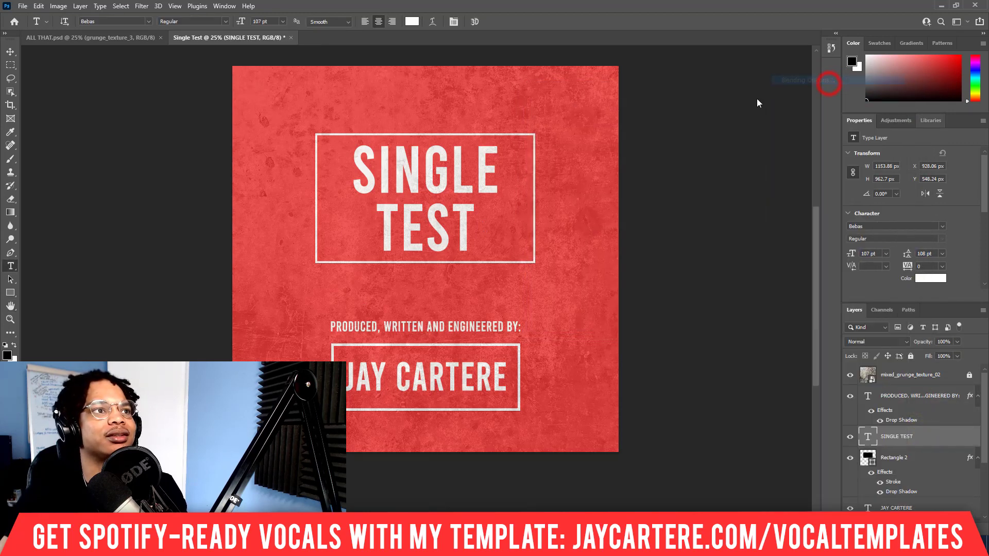
click(560, 284)
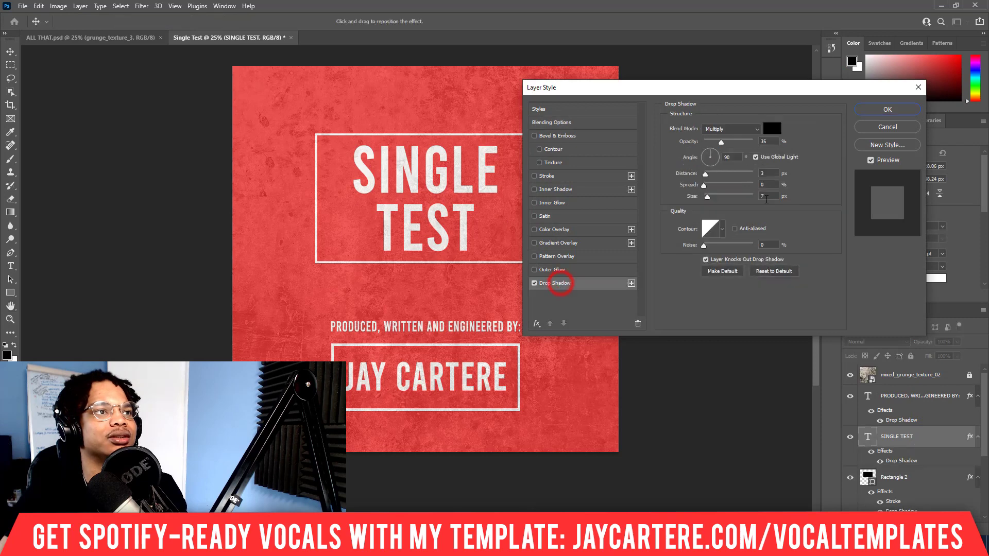
click(888, 109)
- Open Blending Options for the artist name text layer
scroll(932, 452, down, 3)
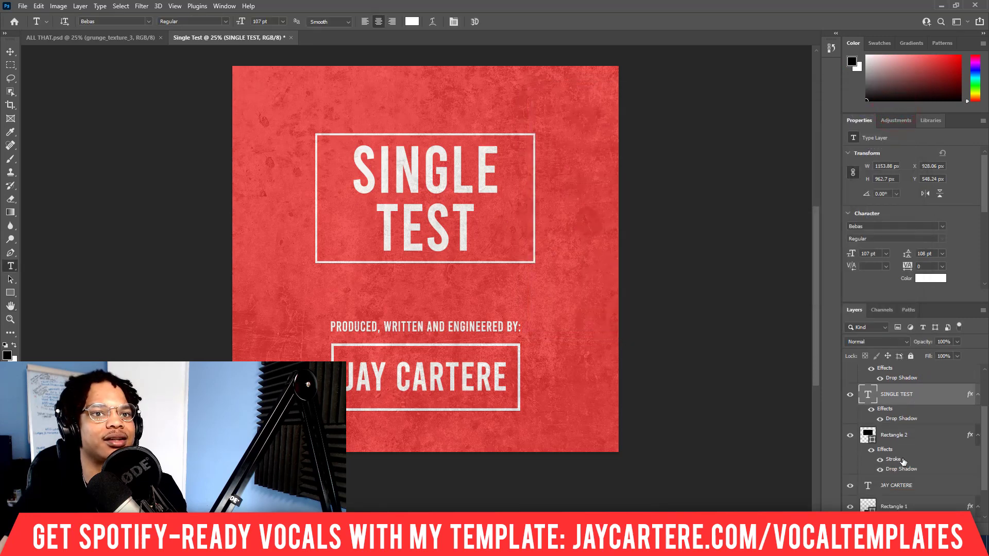
right_click(907, 461)
click(843, 81)
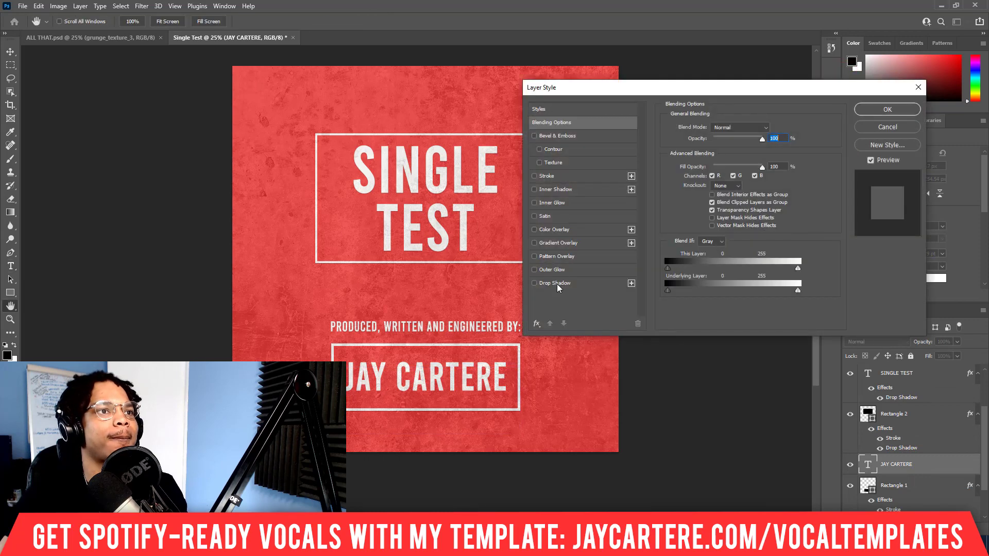
- Give the artist name a drop shadow and add a Lorem Ipsum placeholder text layer beside the canvas
click(557, 285)
click(888, 110)
key(t)
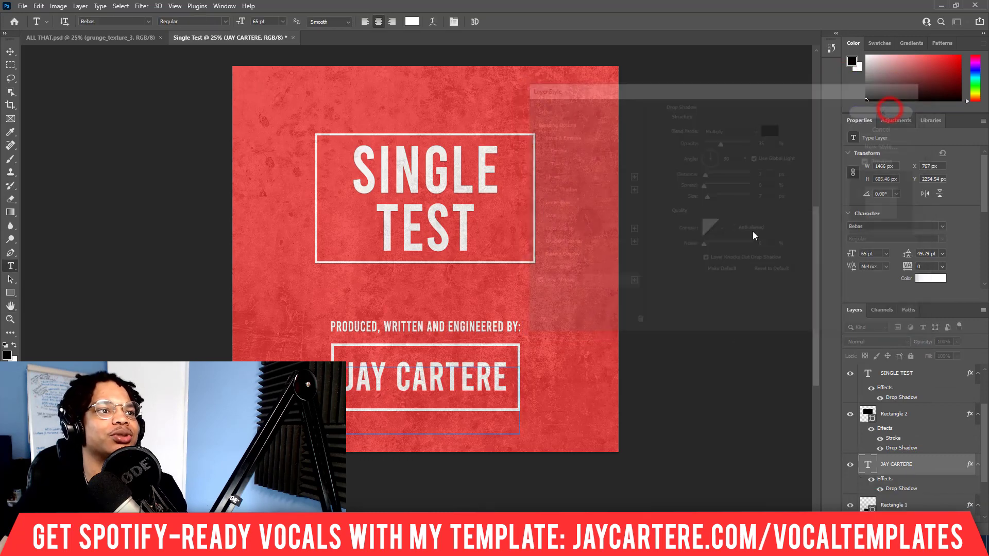
click(738, 366)
click(696, 204)
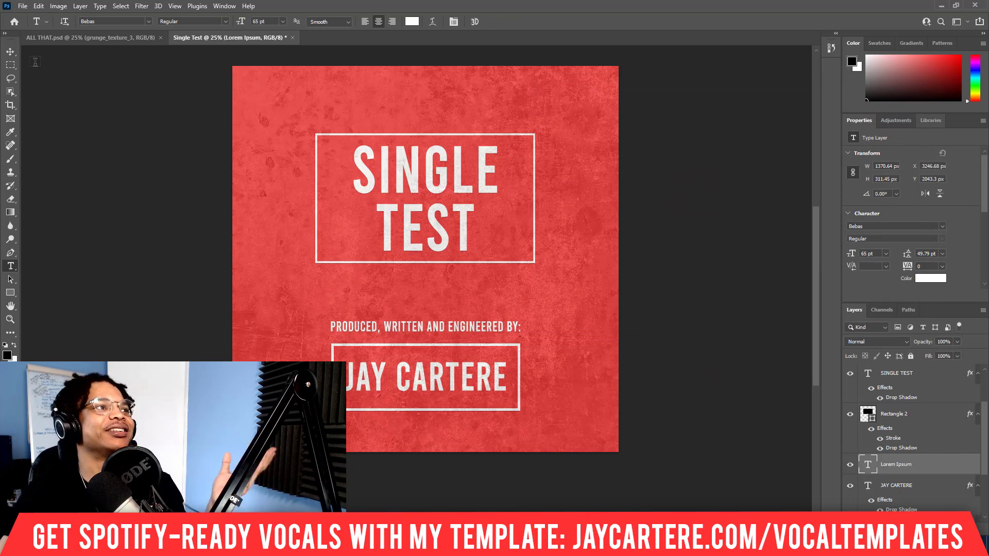
key(v)
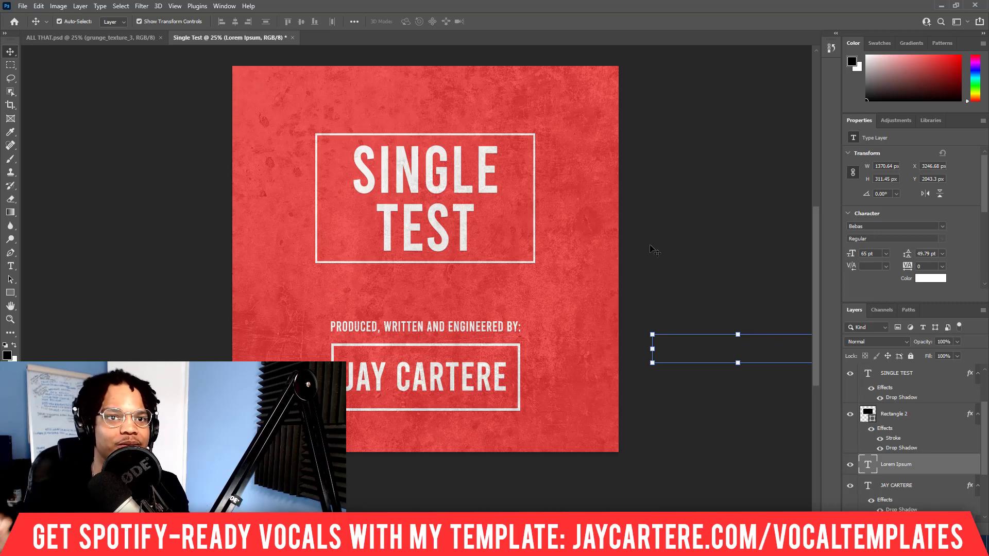
scroll(927, 460, up, 3)
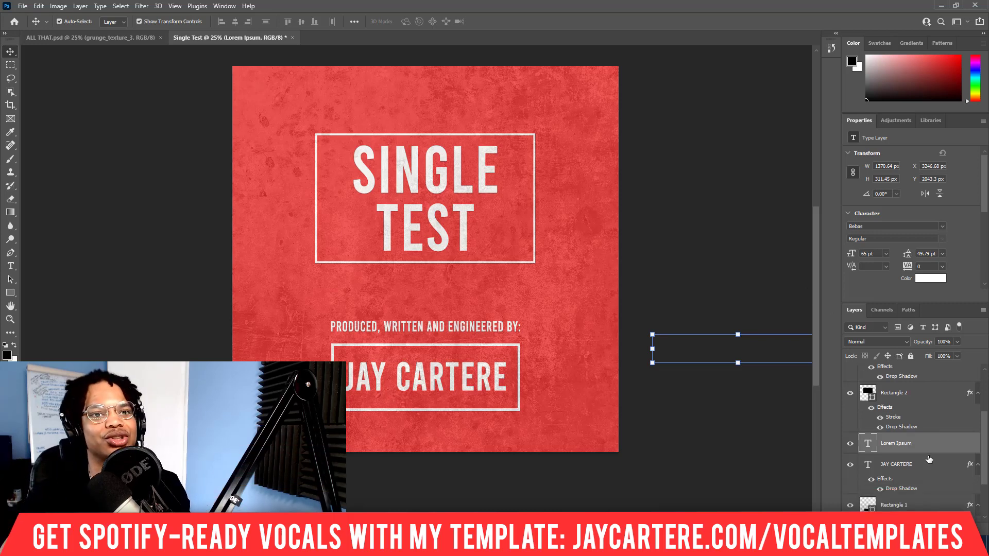